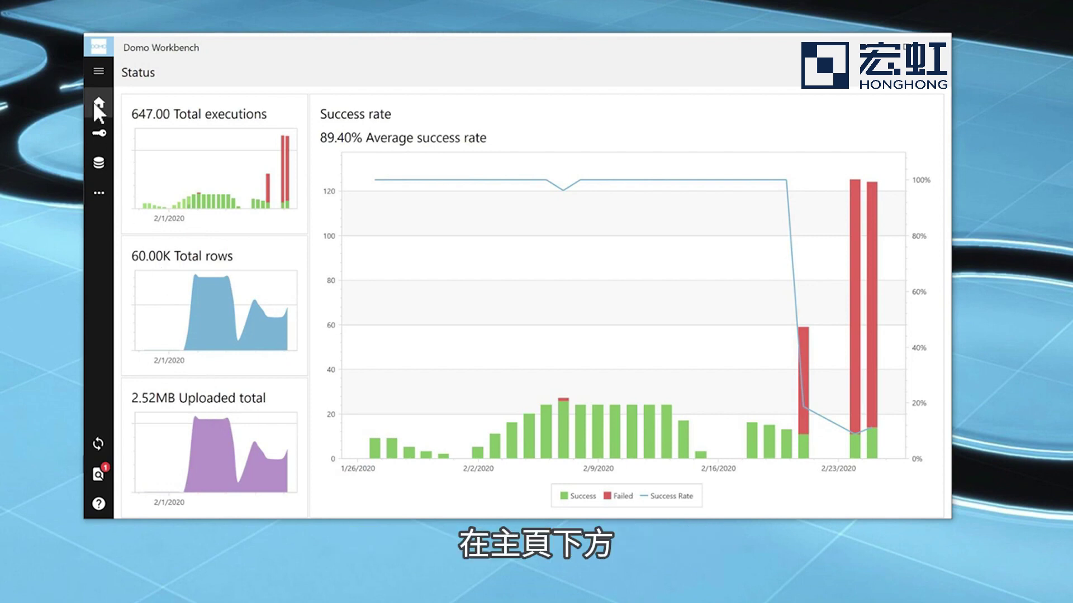
View the account details and filter the DataSet jobs list by the job name "marketing".
left_click(102, 126)
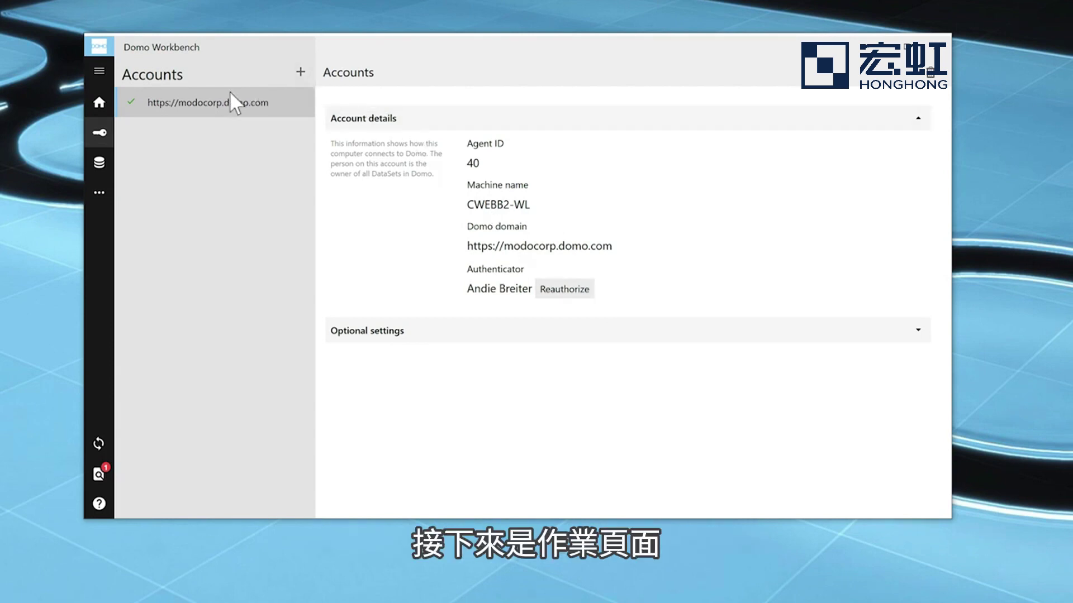
left_click(98, 171)
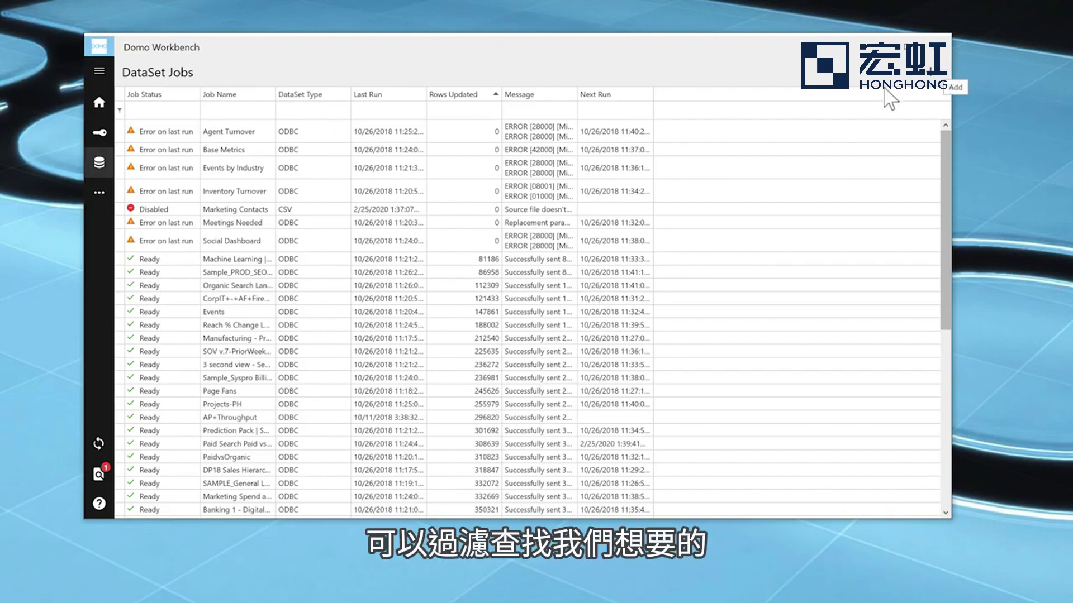
left_click(231, 111)
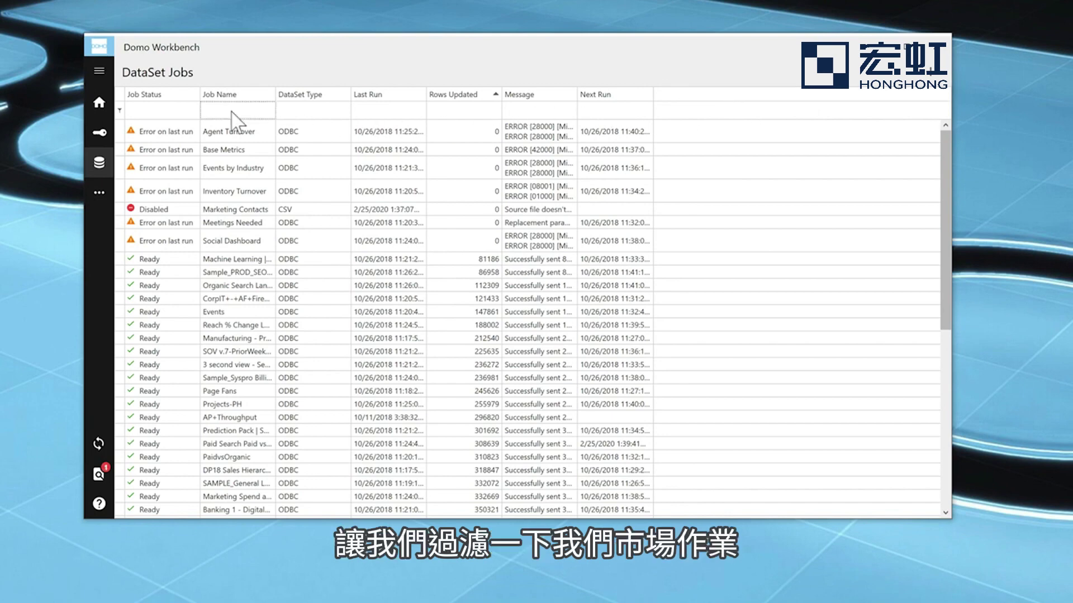
type("marketing")
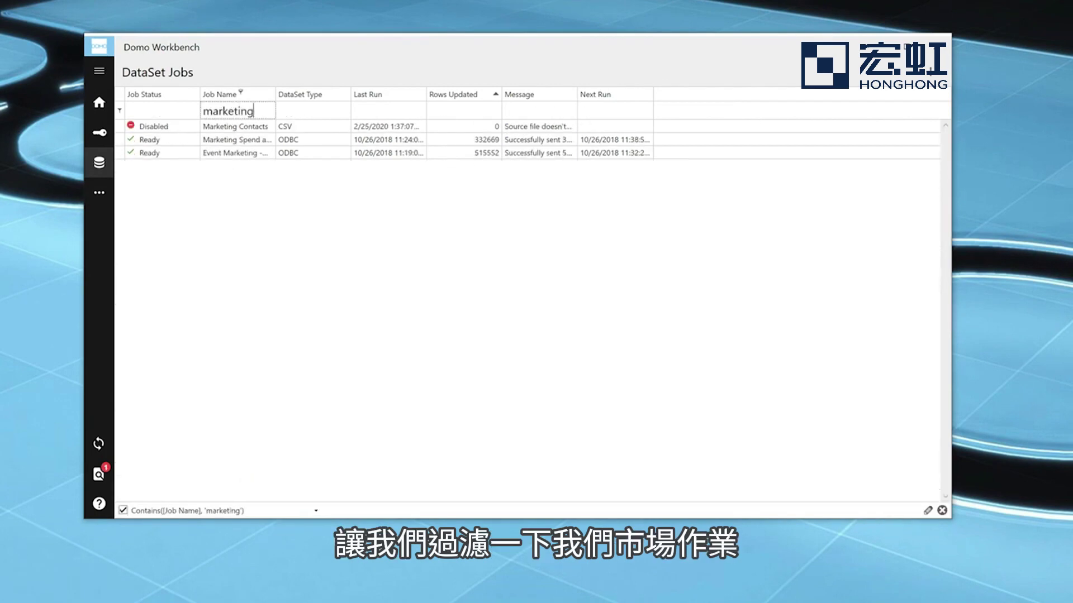
Open the Marketing Contacts job and review its last execution and job details in the overview.
double_click(228, 128)
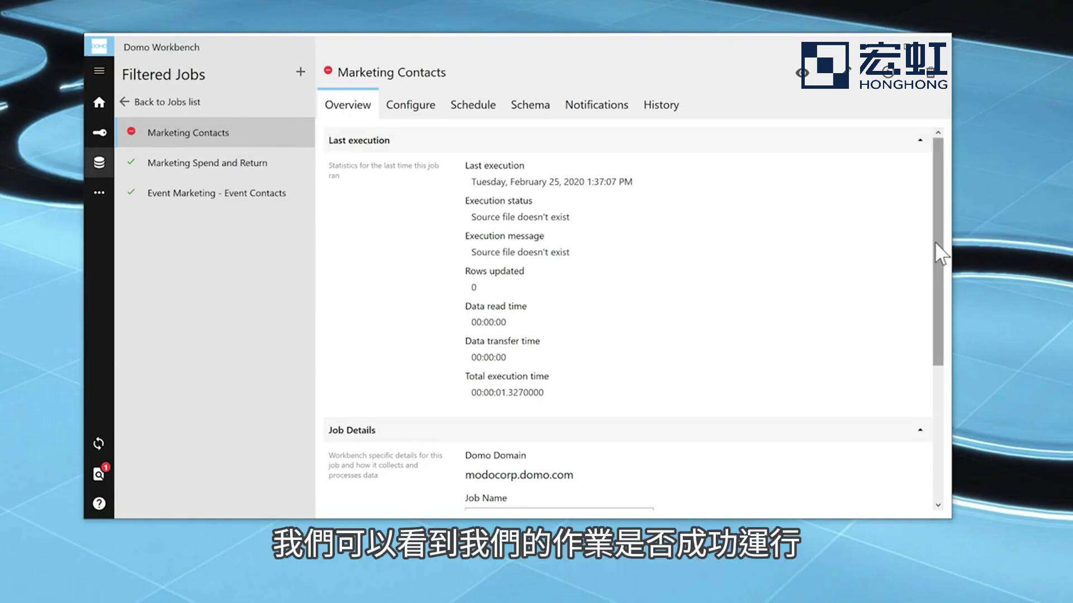
left_click_drag(935, 242, 929, 352)
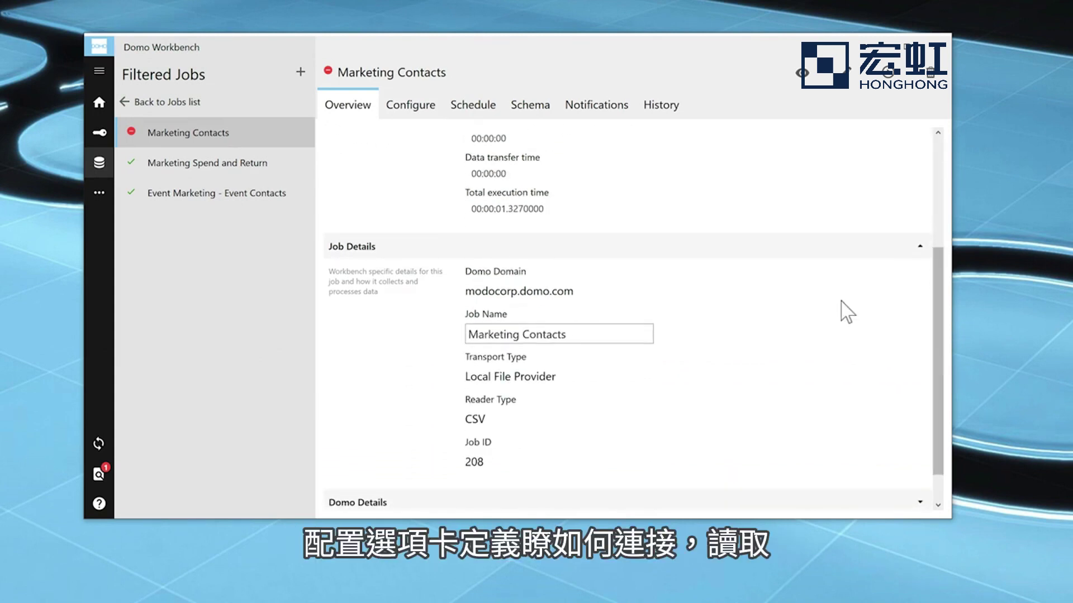
Examine the job's data configuration, including source, processing, update method choices and the list of transforms.
left_click(424, 112)
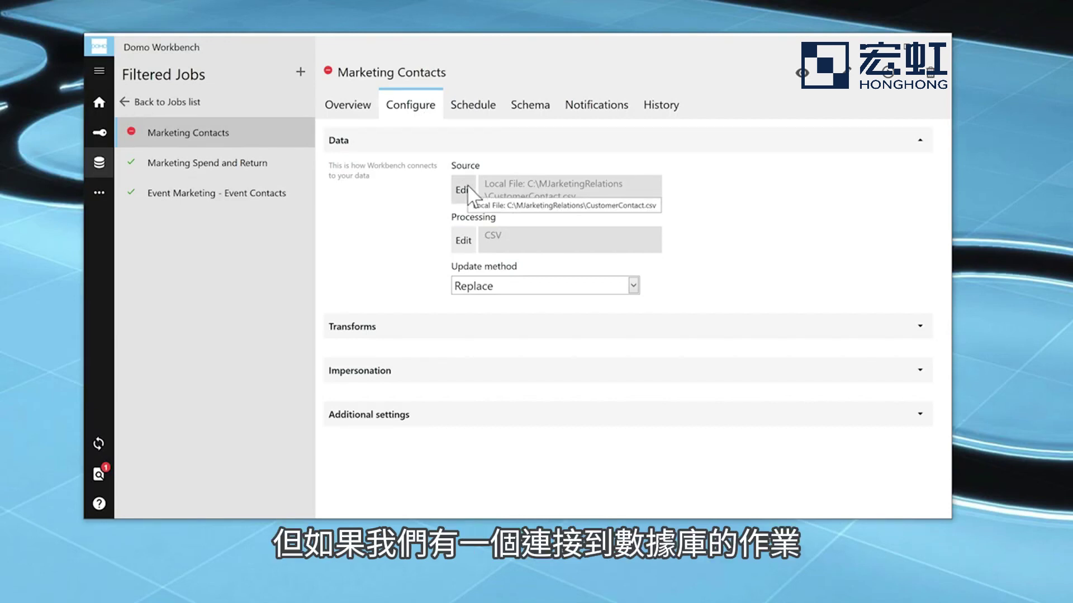
left_click(464, 241)
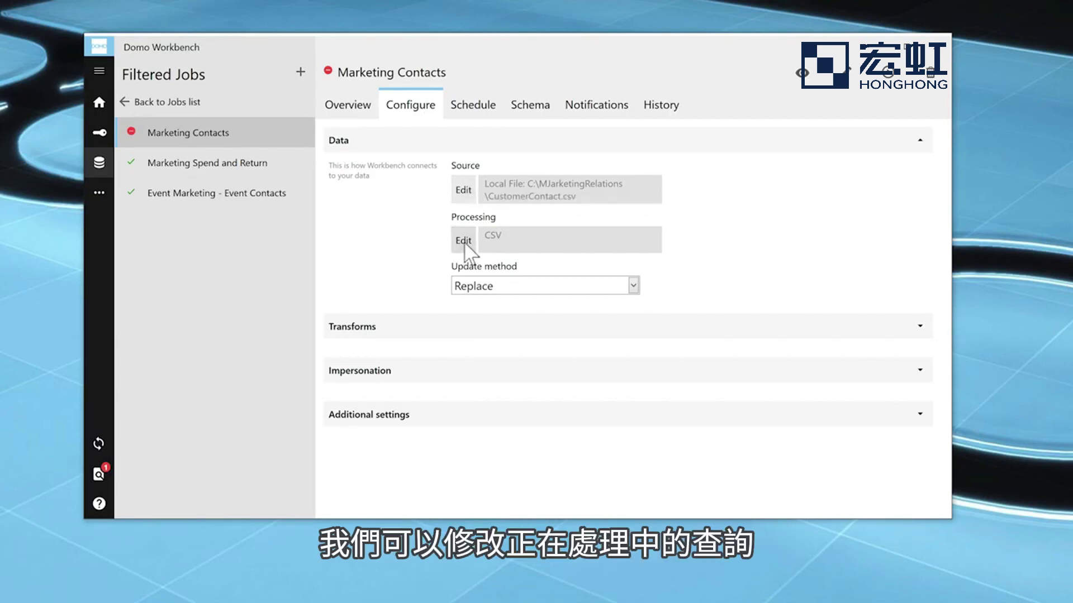
left_click_drag(756, 156, 763, 332)
left_click(743, 446)
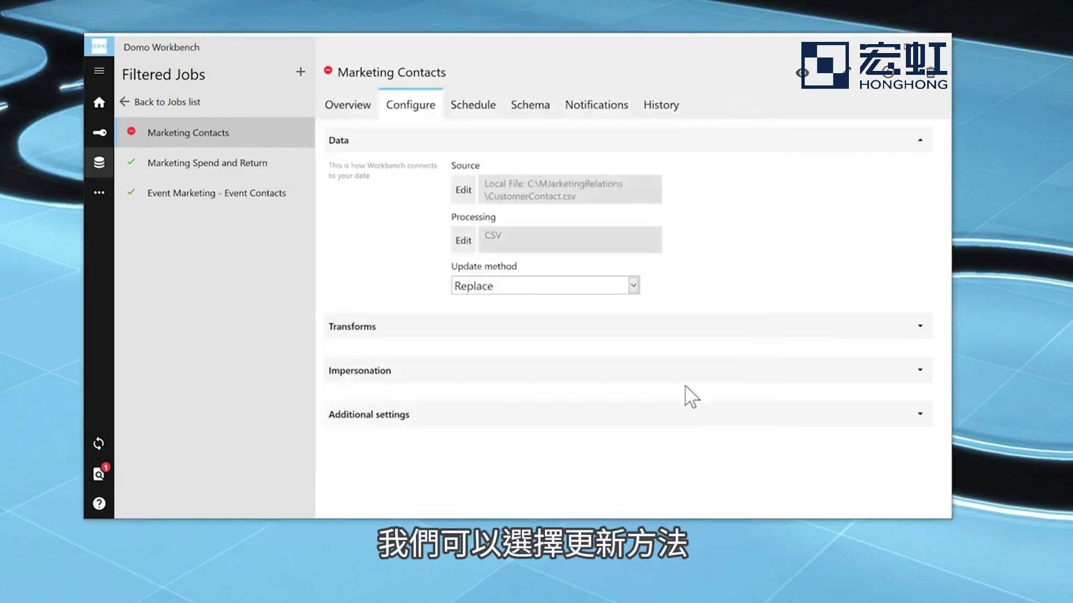
left_click(633, 286)
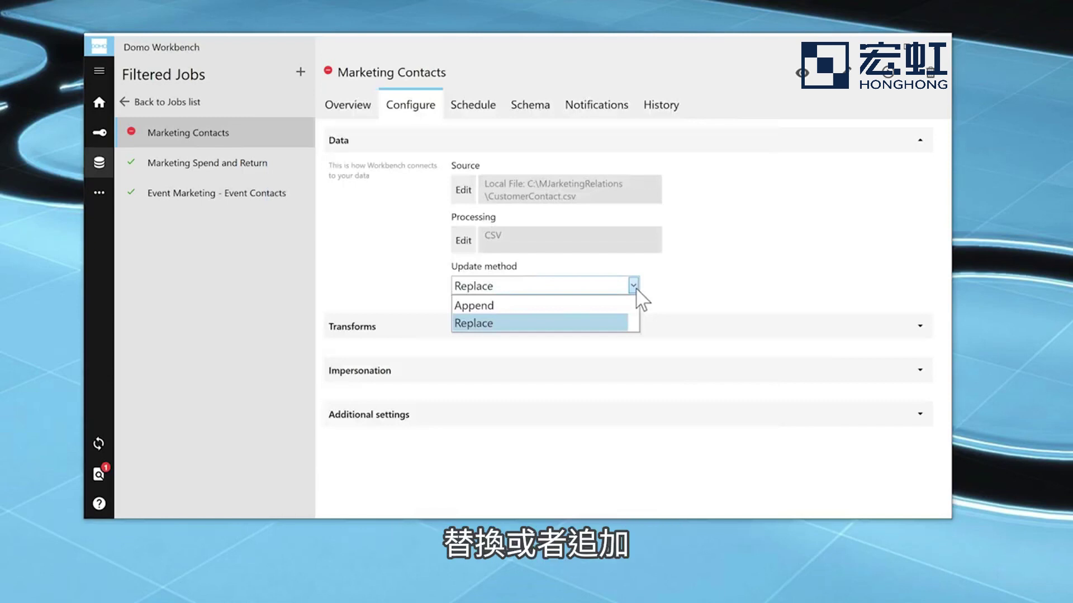
left_click(711, 316)
left_click(719, 327)
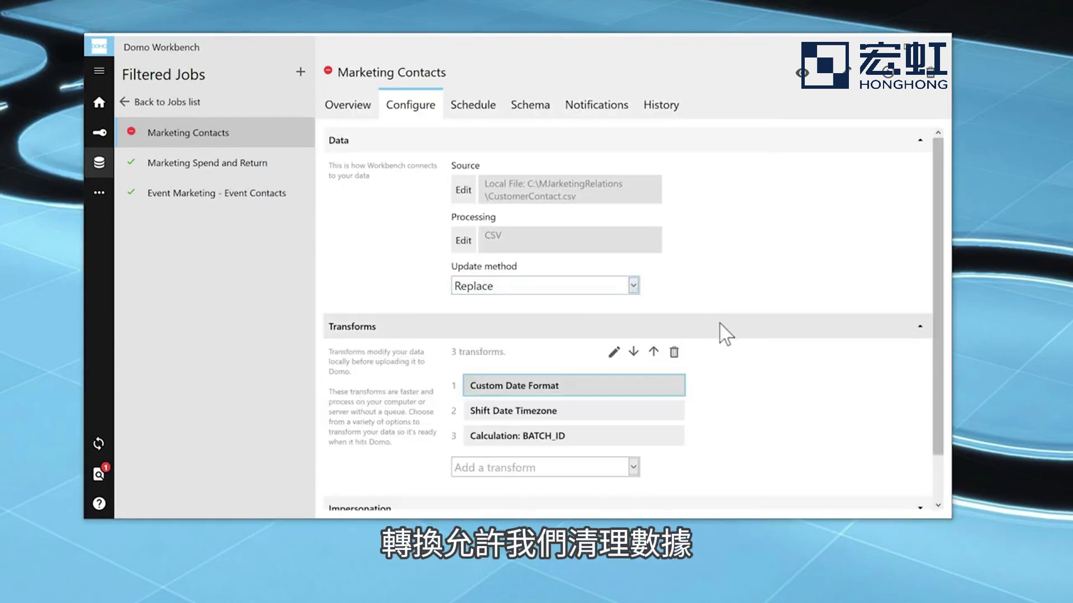
left_click_drag(933, 285, 934, 342)
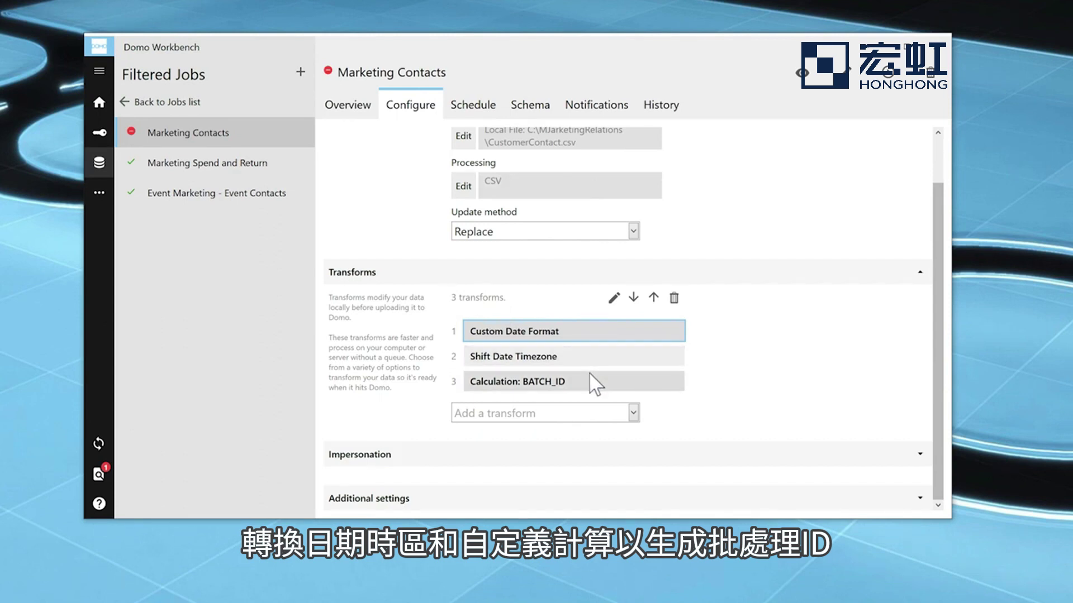
Expand the job's impersonation settings and enable Requires impersonation.
left_click(914, 455)
scroll(945, 433, "down", 1)
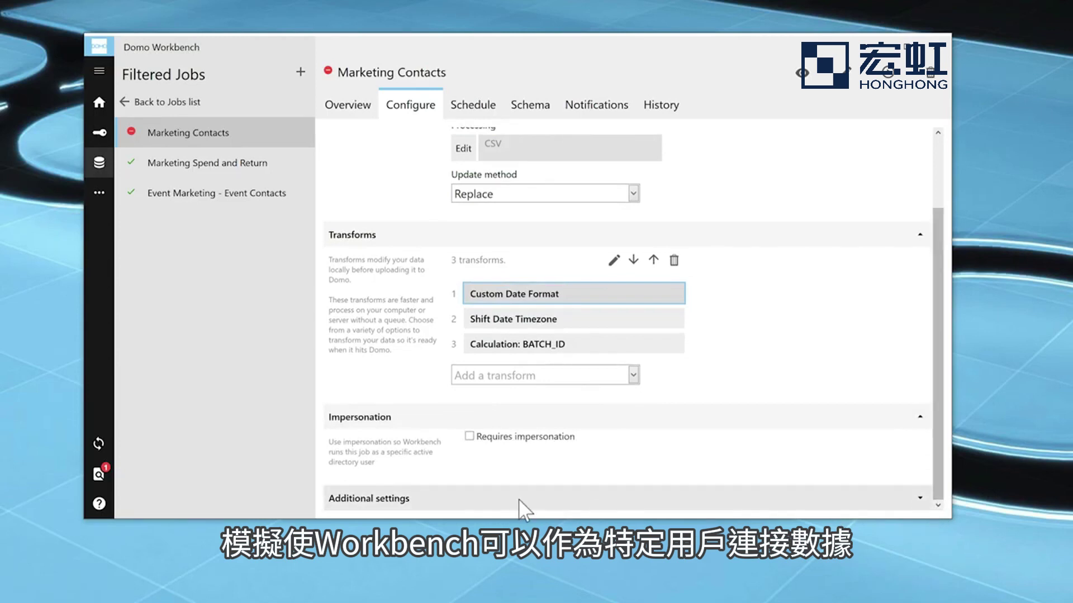
left_click(469, 436)
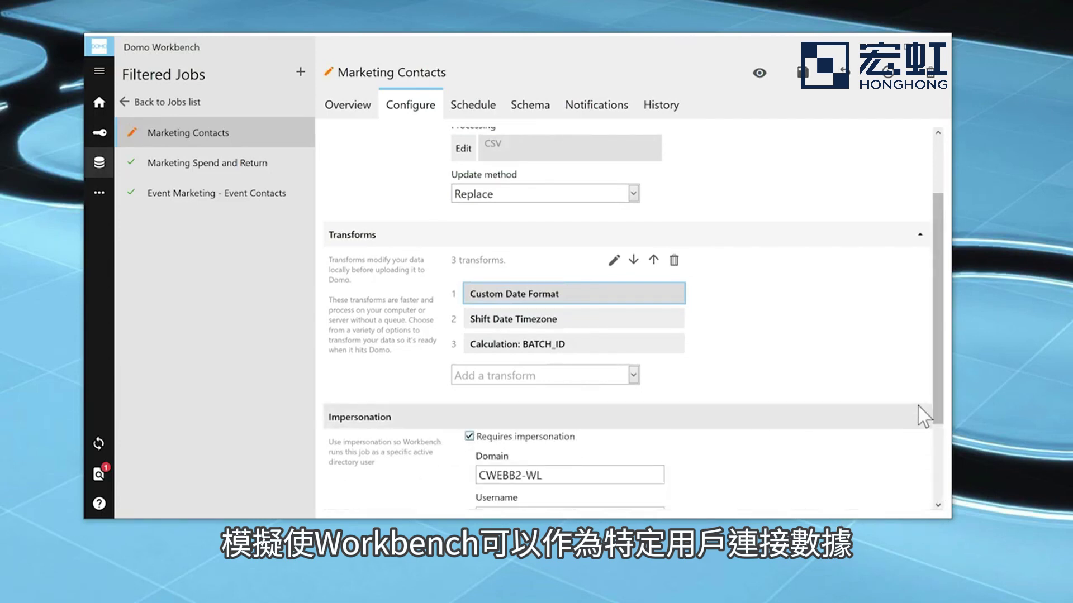
scroll(916, 411, "down", 3)
Expand the job's additional settings and review the error handling and job termination options.
left_click(904, 507)
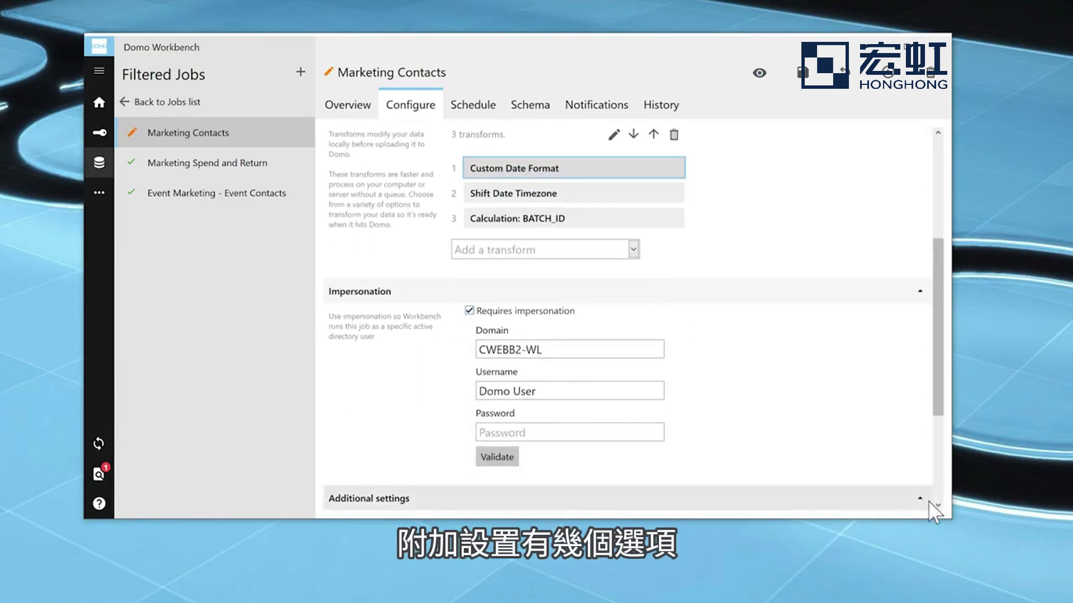
scroll(937, 452, "down", 2)
scroll(938, 453, "down", 3)
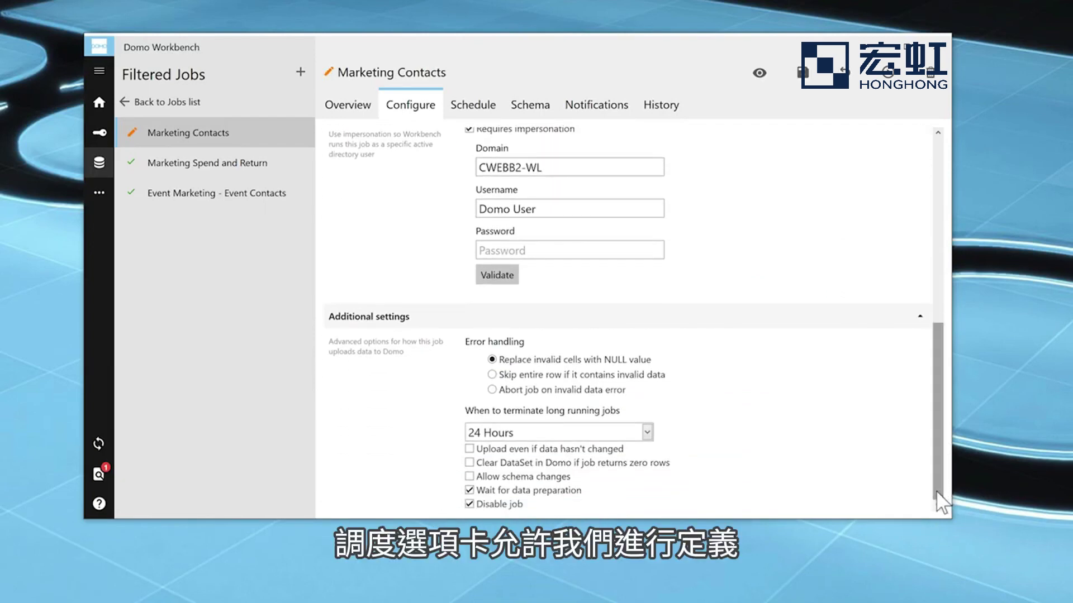
Switch the job's basic schedule to Update on a schedule and list the available update intervals.
left_click(490, 104)
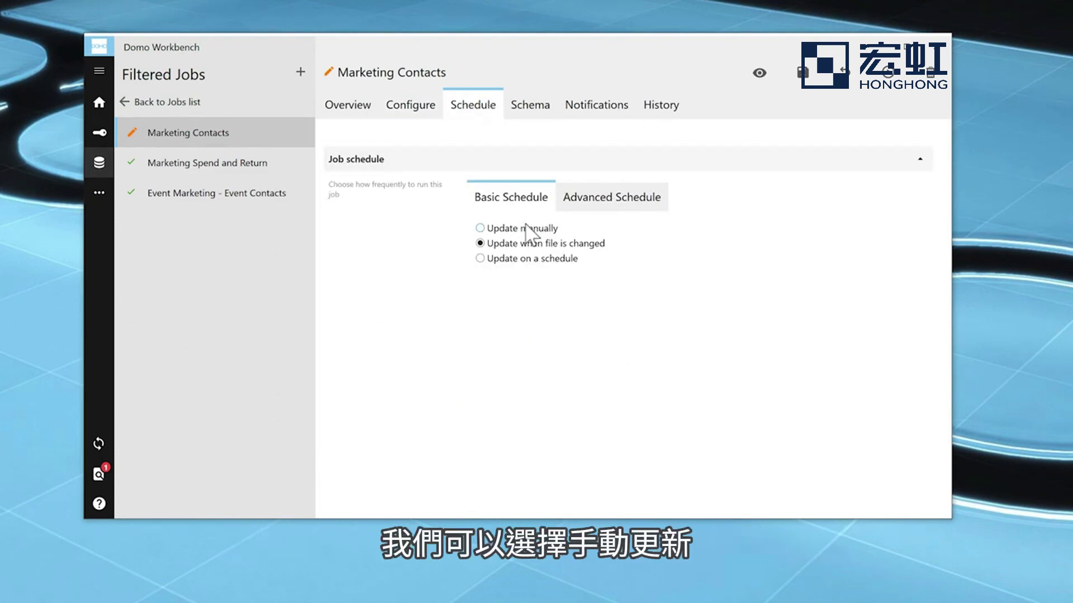
left_click(554, 260)
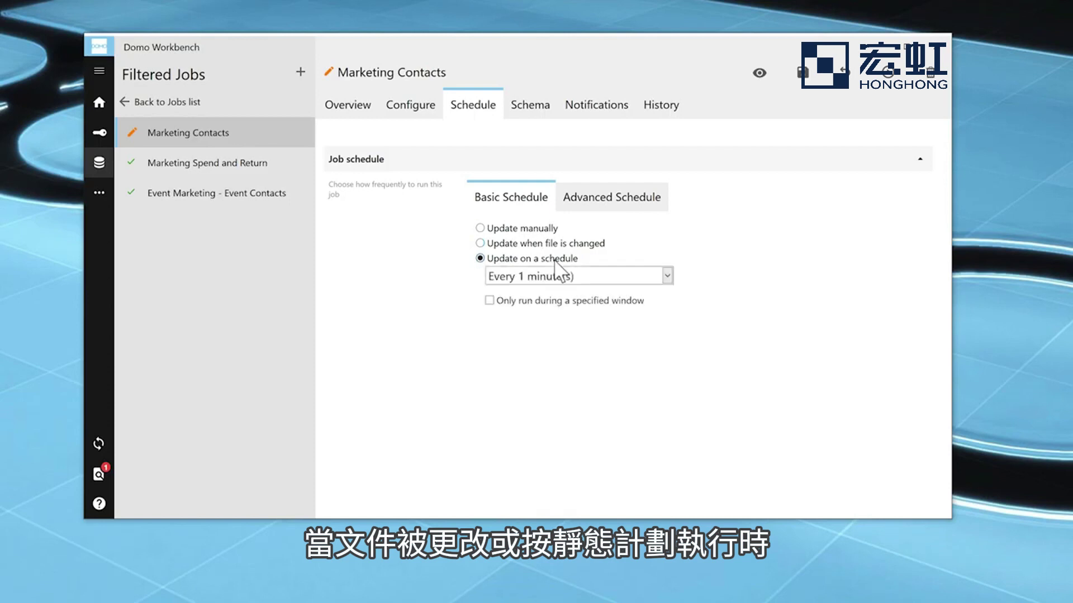
left_click(666, 275)
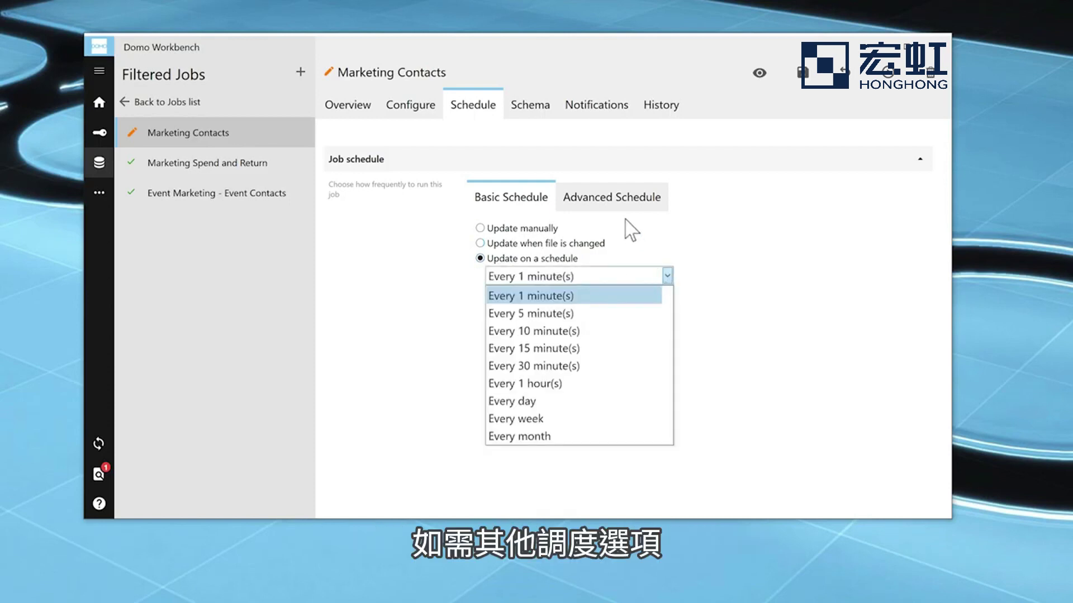
Try an advanced schedule running more than once a day, with specific days of the week, specific days of the month and specific months.
left_click(621, 204)
left_click(621, 204)
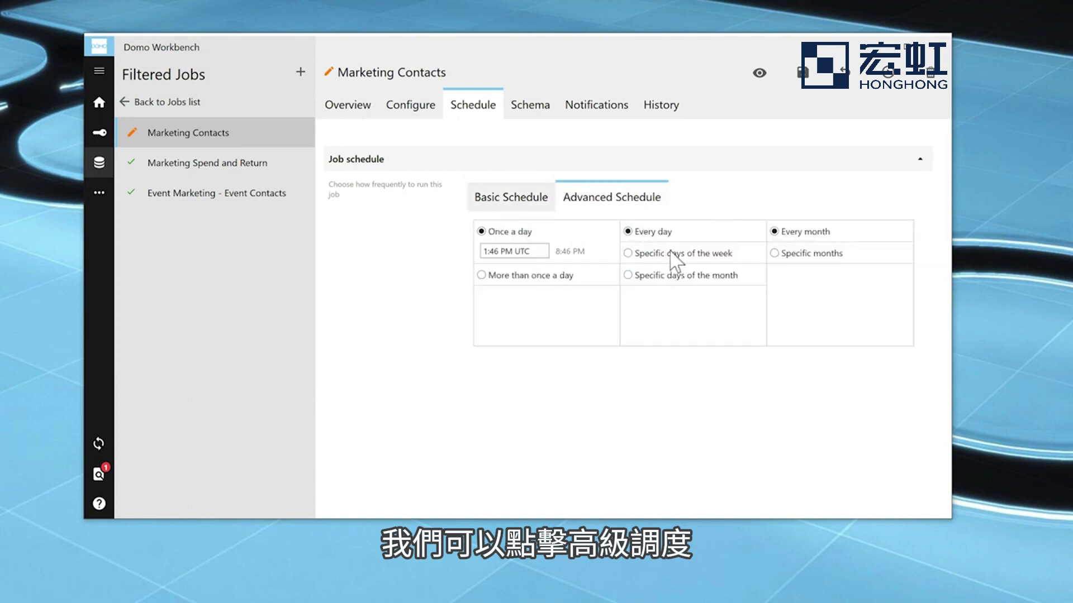
left_click(545, 276)
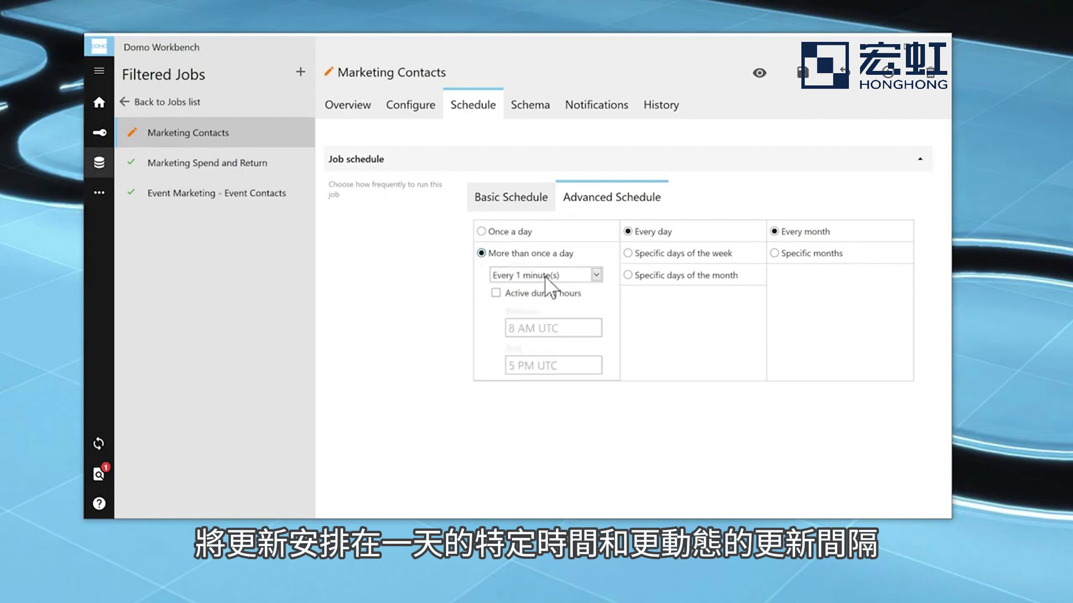
left_click(674, 254)
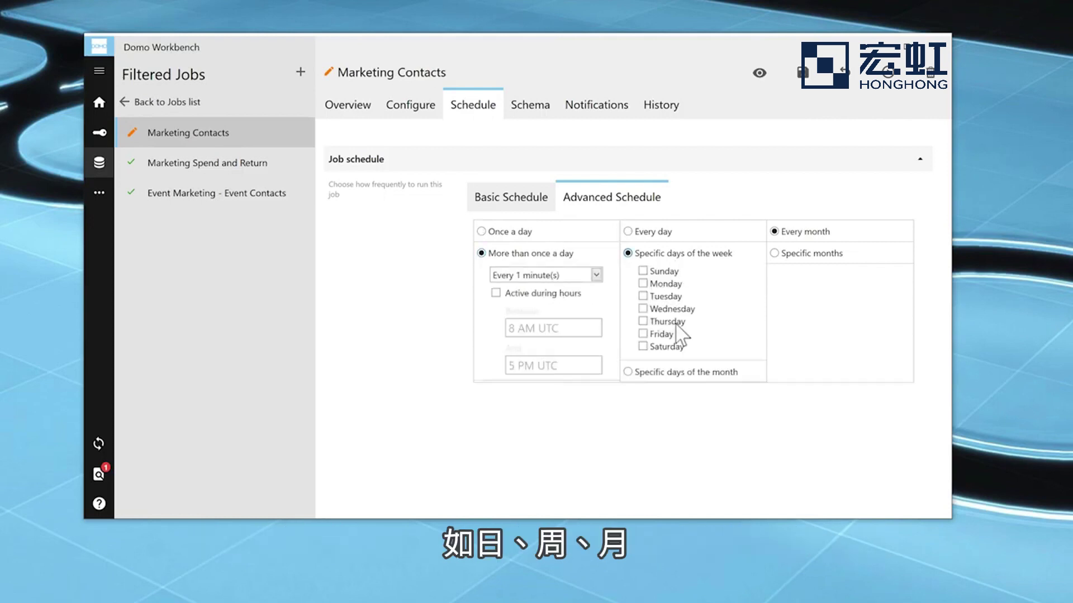
left_click(694, 373)
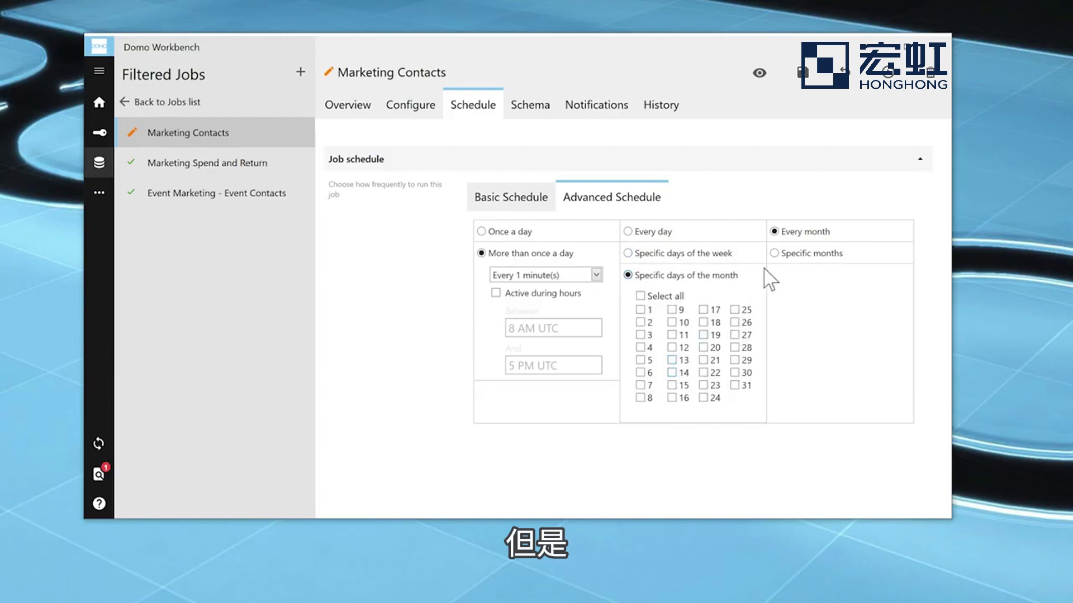
left_click(784, 255)
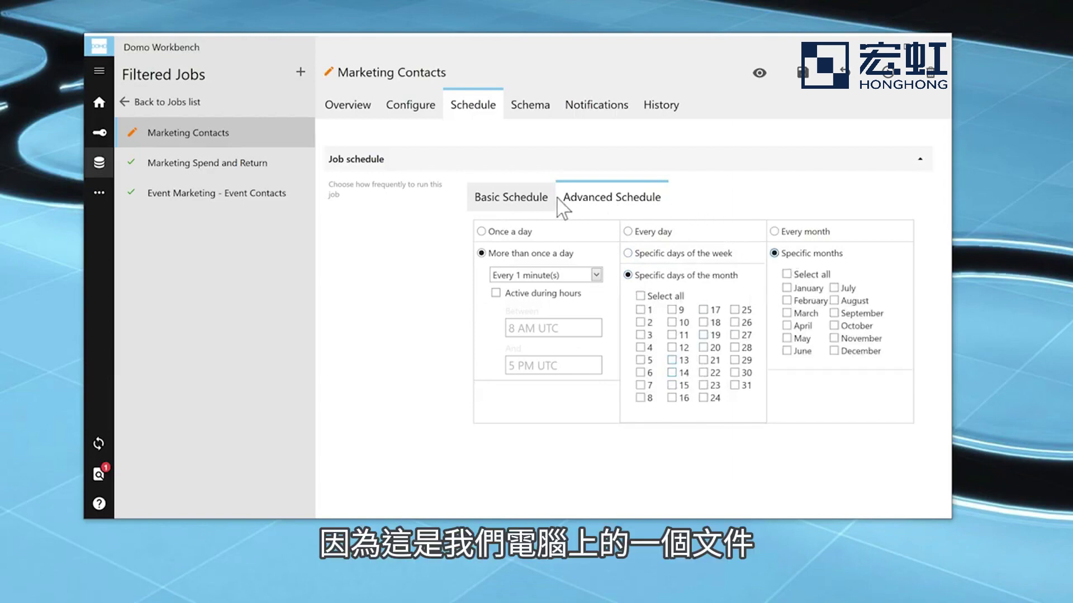
Return to the basic schedule and set the job to Update when file is changed.
left_click(539, 200)
left_click(531, 243)
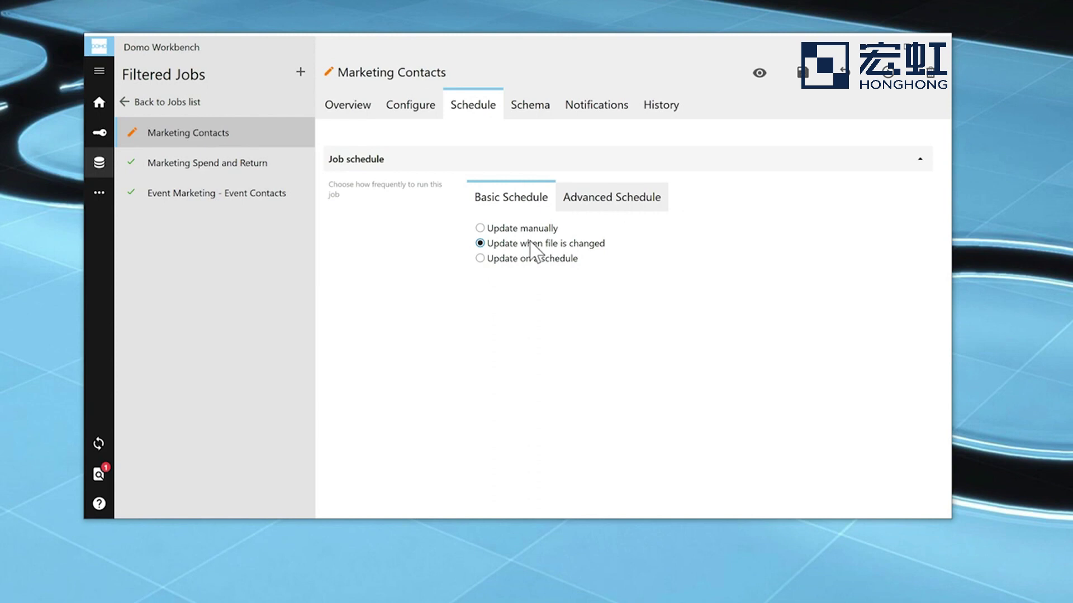
In the job's schema, exclude the BATCH_ID and Last Contacted columns and include both again.
left_click(532, 108)
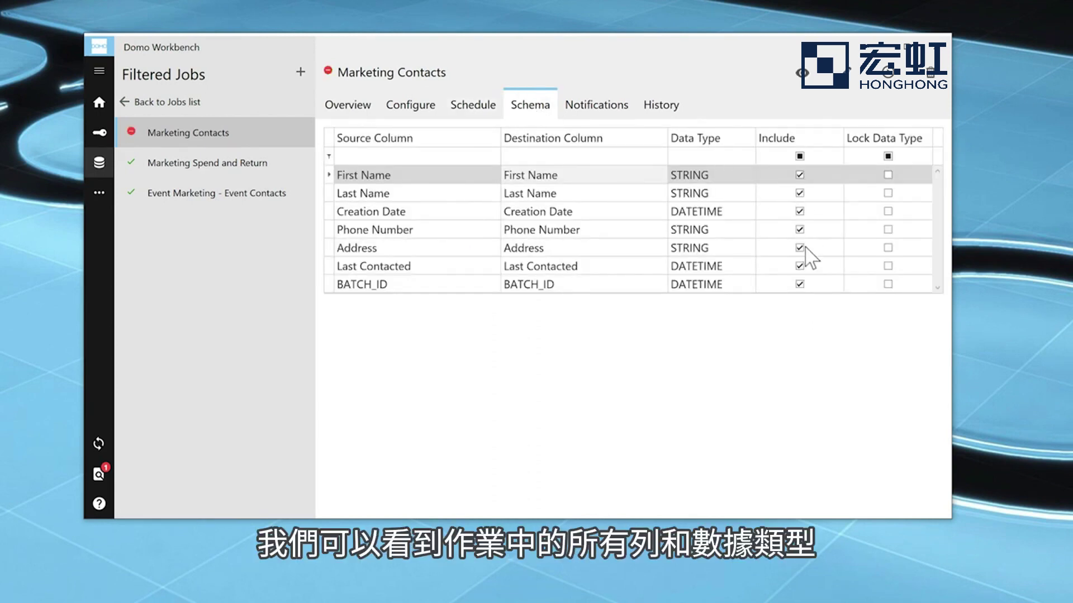
left_click(800, 284)
left_click(800, 266)
left_click(800, 266)
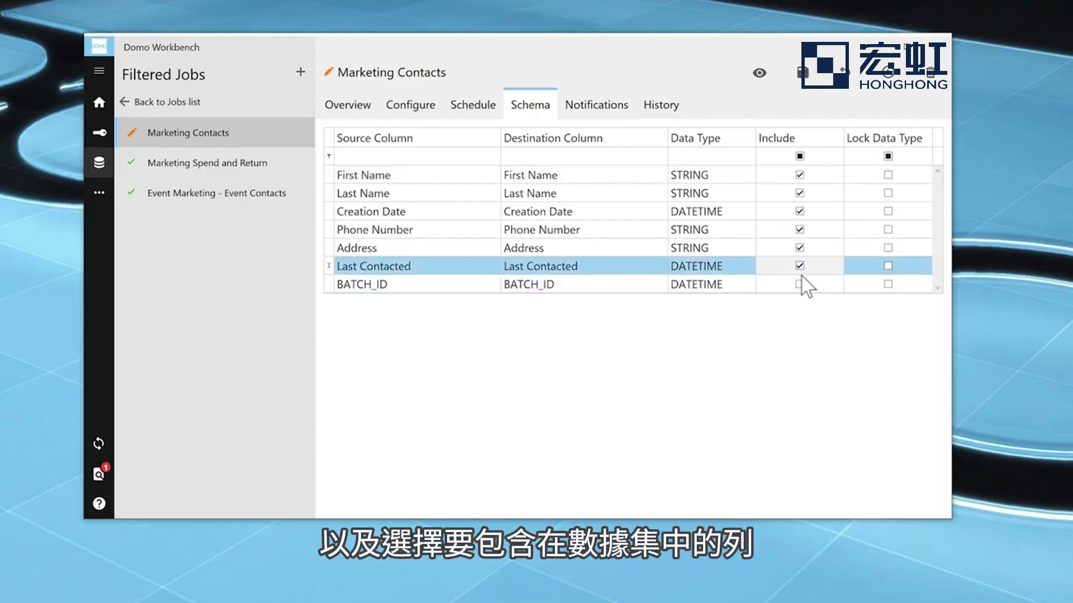
left_click(800, 284)
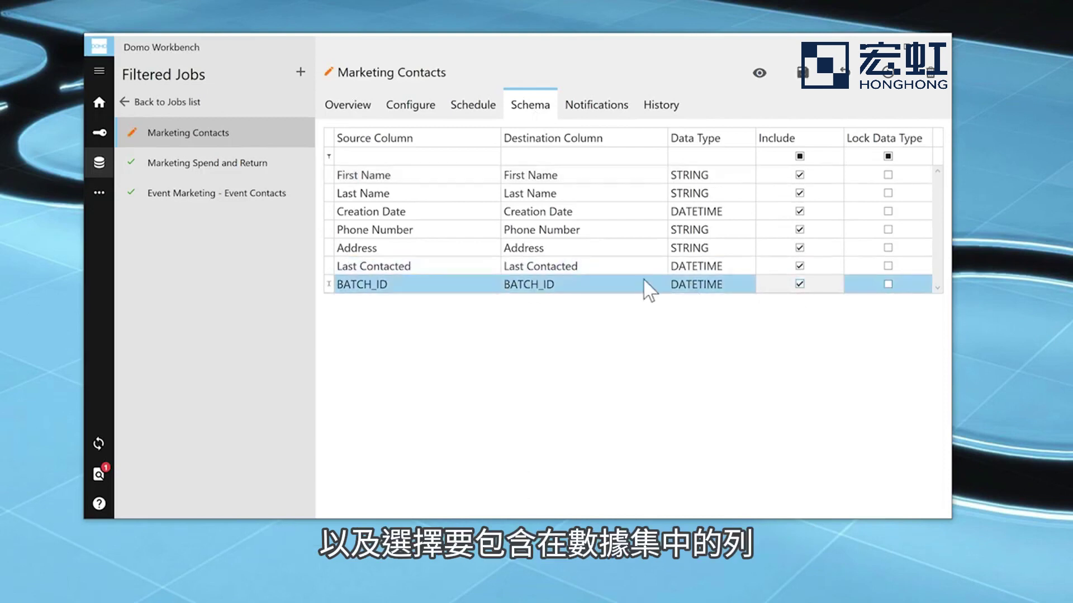
Rename the Address destination column to "Customer Address" and lock its data type.
left_click(507, 249)
type("Customer")
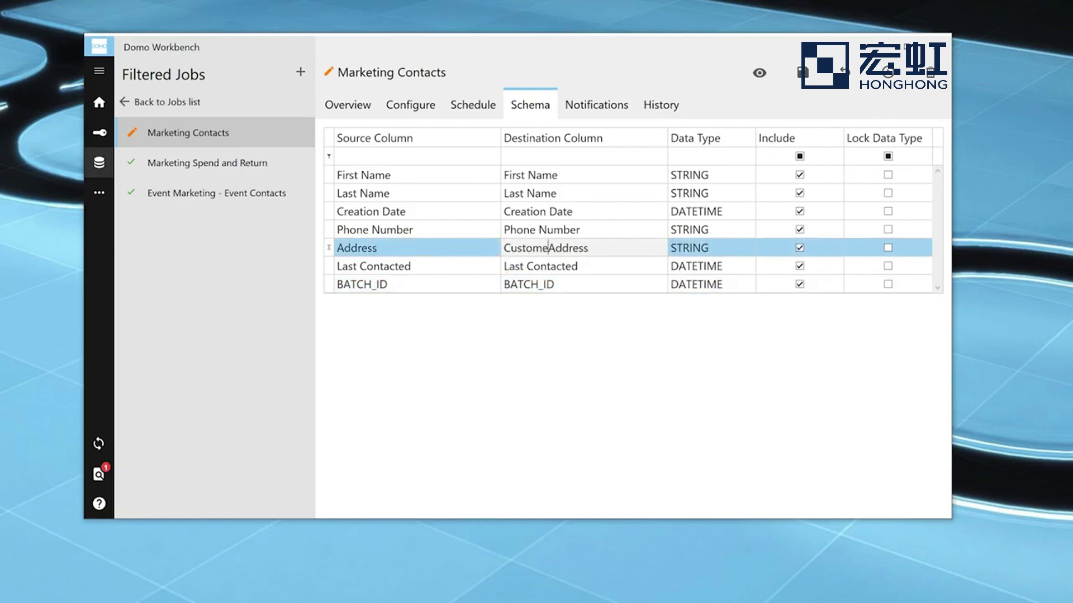
left_click(888, 248)
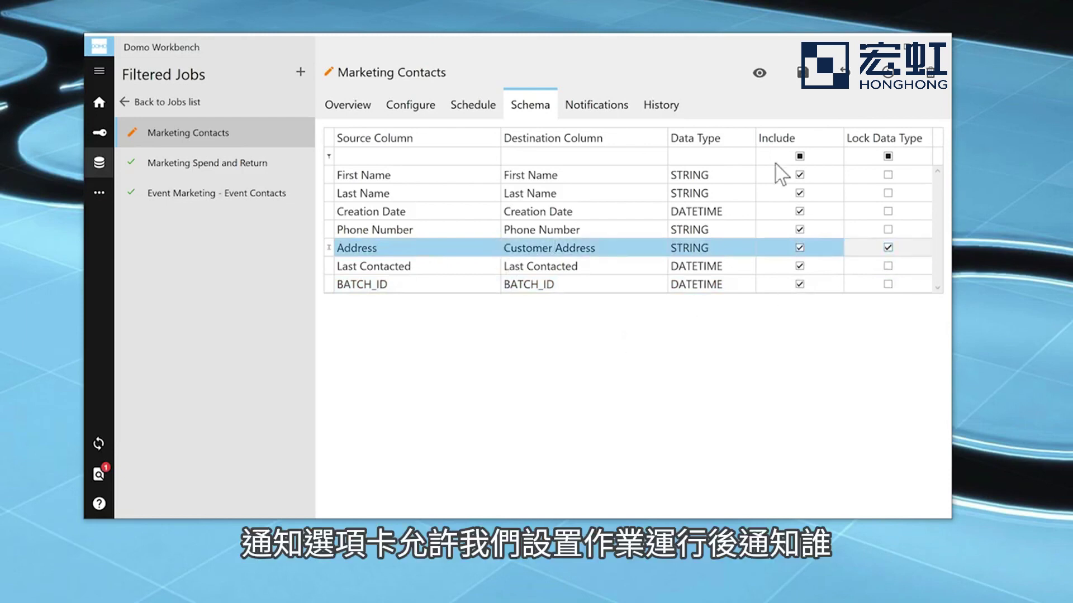
Review the job's success and error notification options and its history viewing options.
left_click(619, 115)
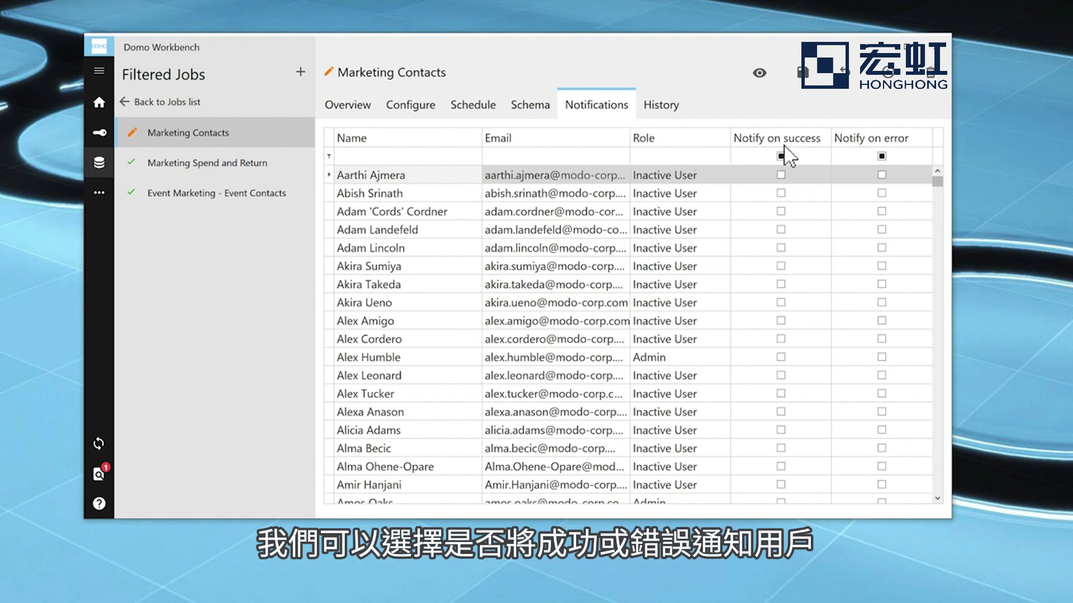
left_click(881, 156)
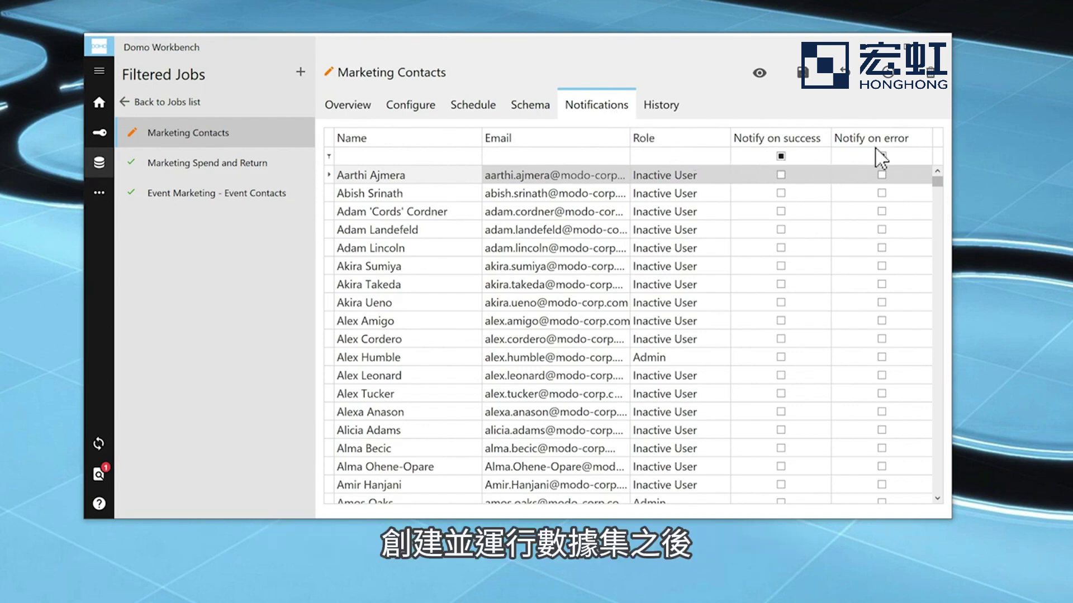
left_click(672, 105)
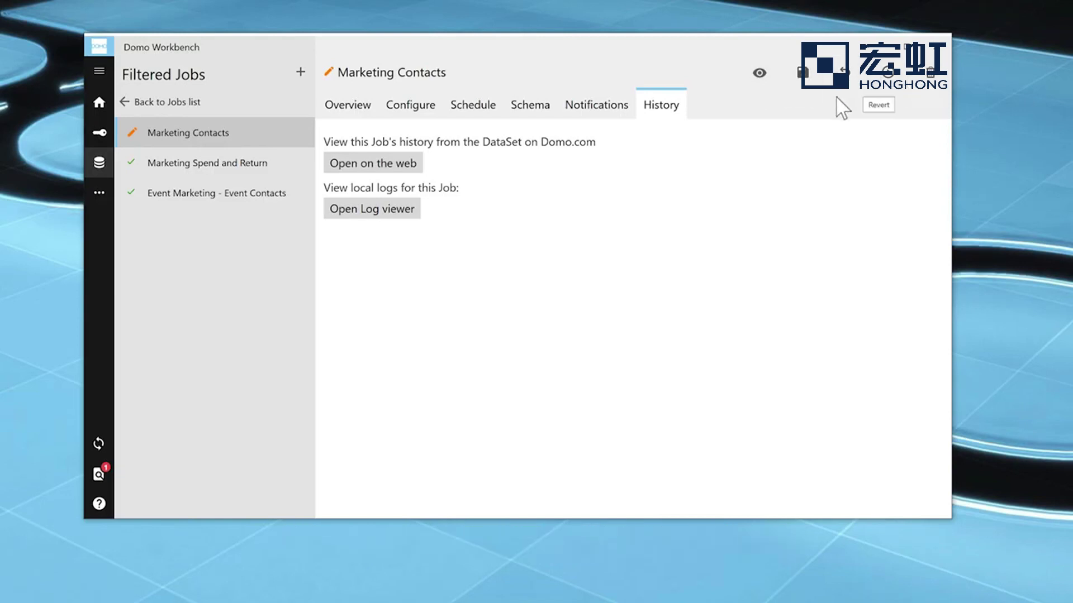
View the proxy configuration and the general settings for security, jobs, updates and language.
left_click(100, 197)
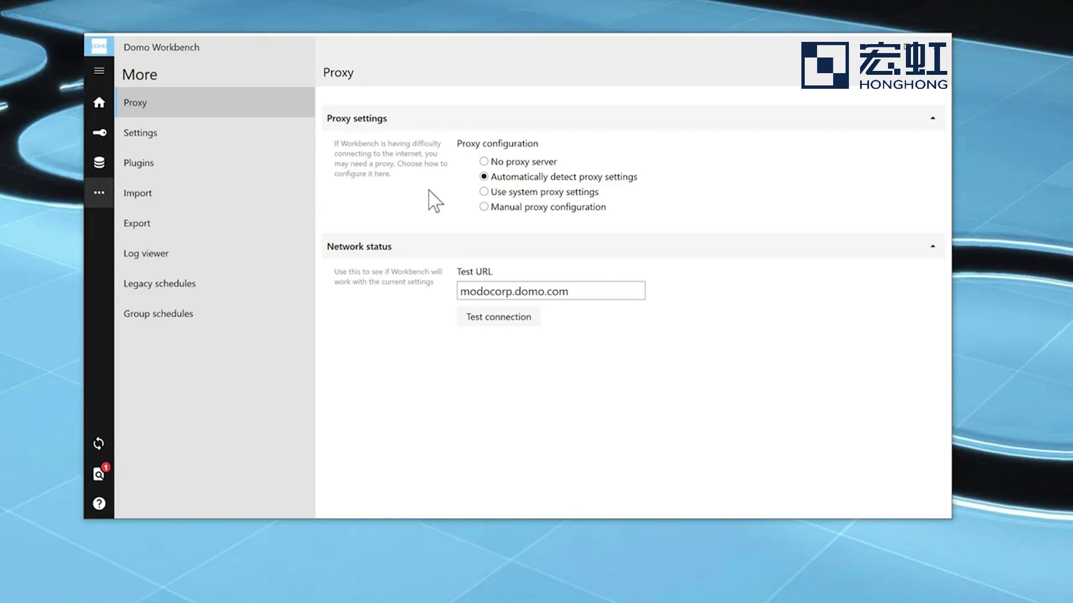
left_click(266, 128)
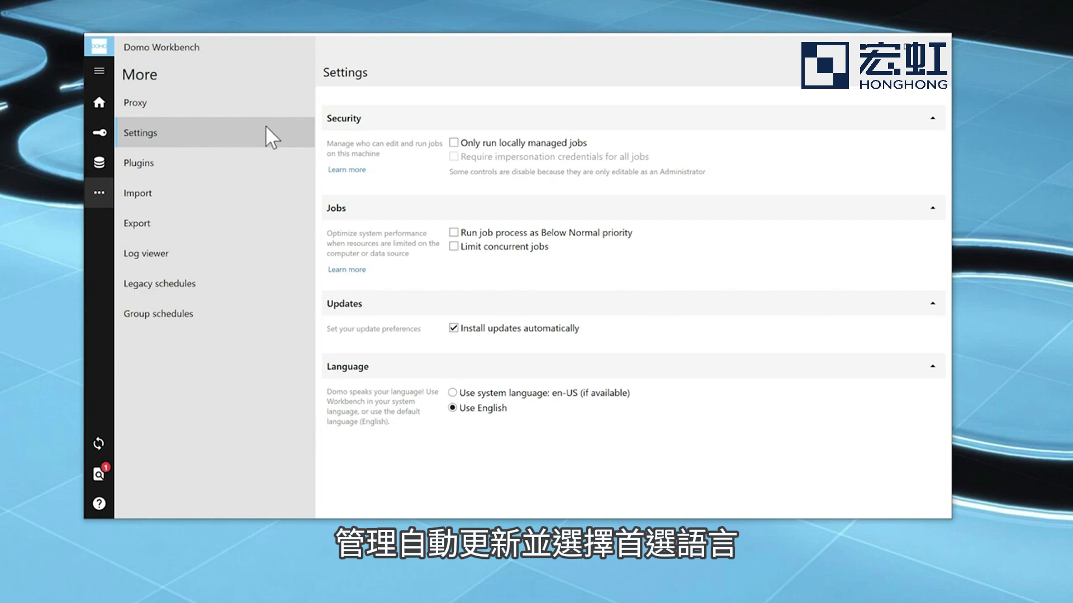
Review the registered plugins with the option to register new ones, and the page for importing jobs from a local backup.
left_click(263, 167)
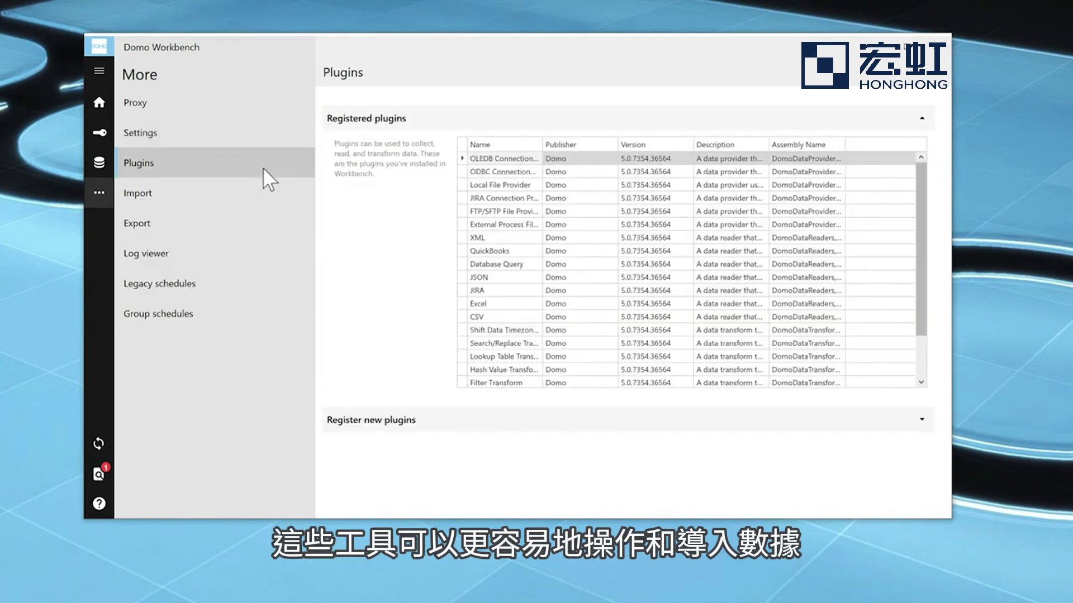
left_click(487, 433)
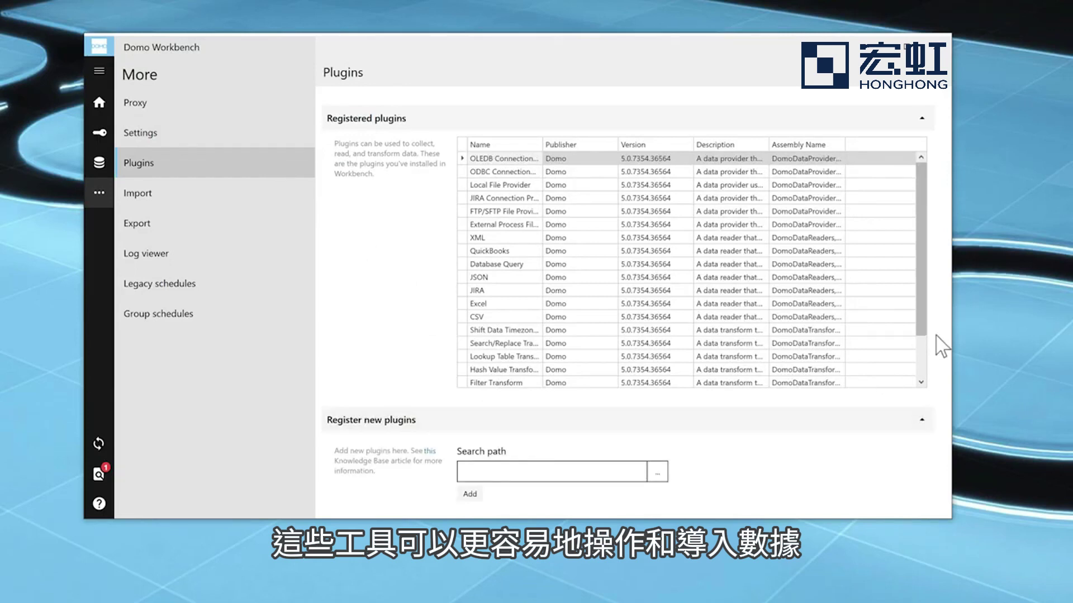
left_click_drag(922, 305, 922, 336)
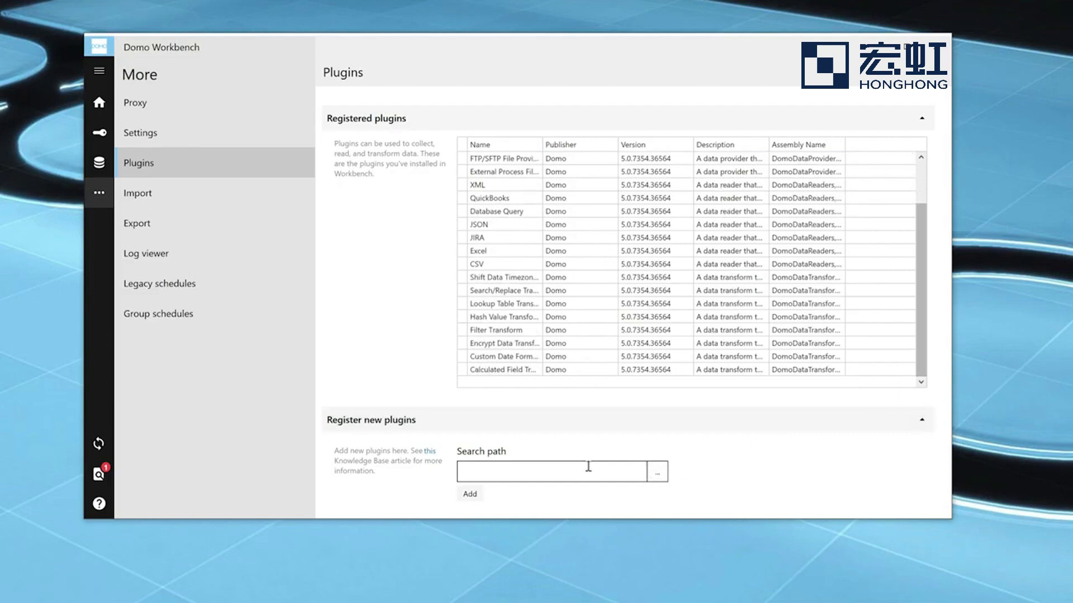
left_click(204, 192)
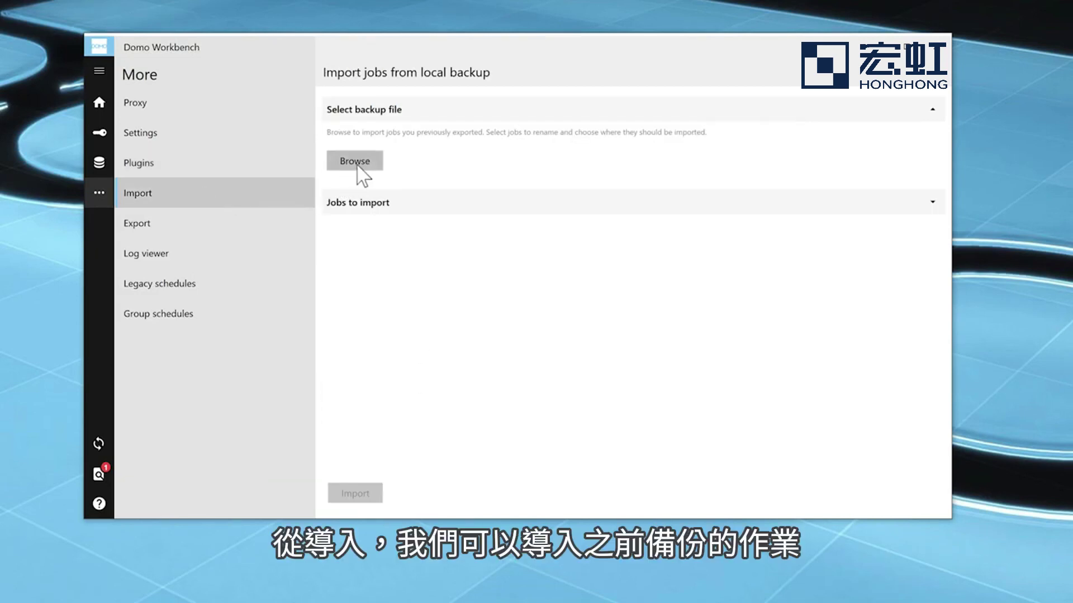
left_click(378, 202)
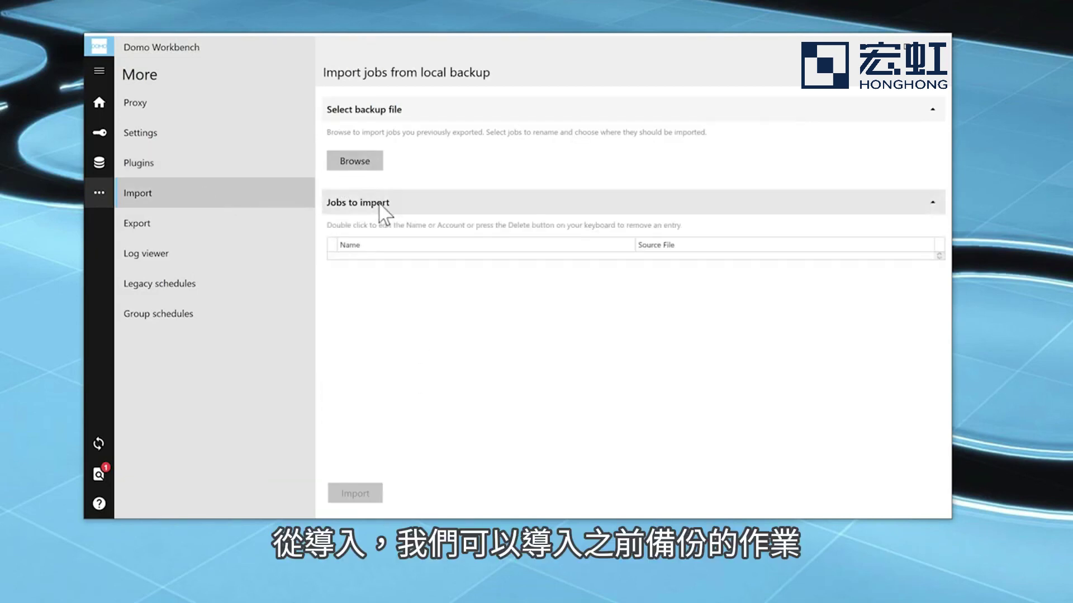
Select the Agent Turnover and AP+Throughput jobs for export to a local backup.
left_click(249, 221)
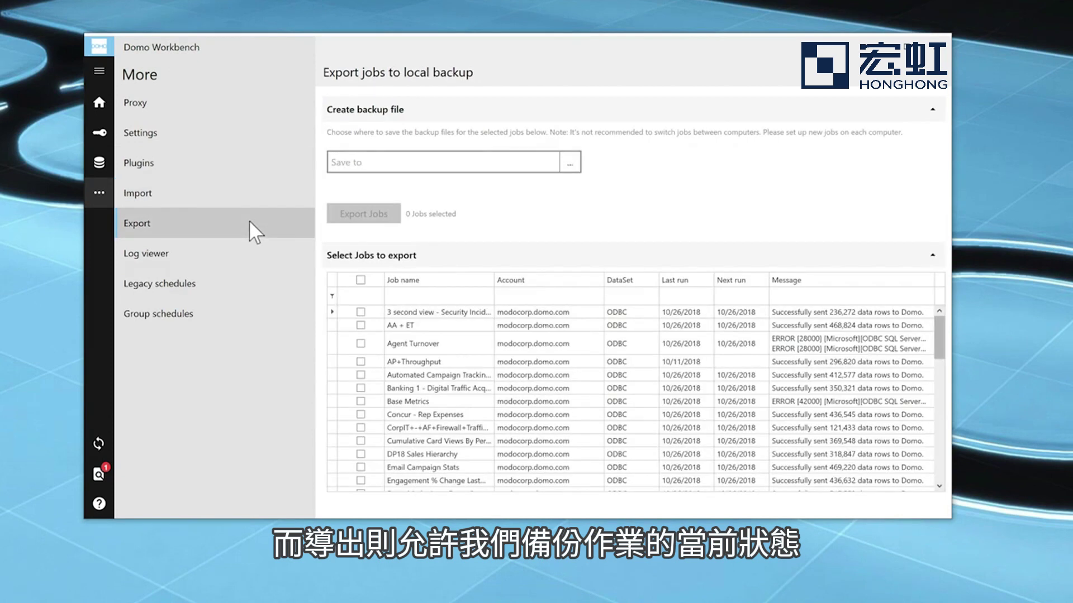
left_click(360, 344)
left_click(360, 362)
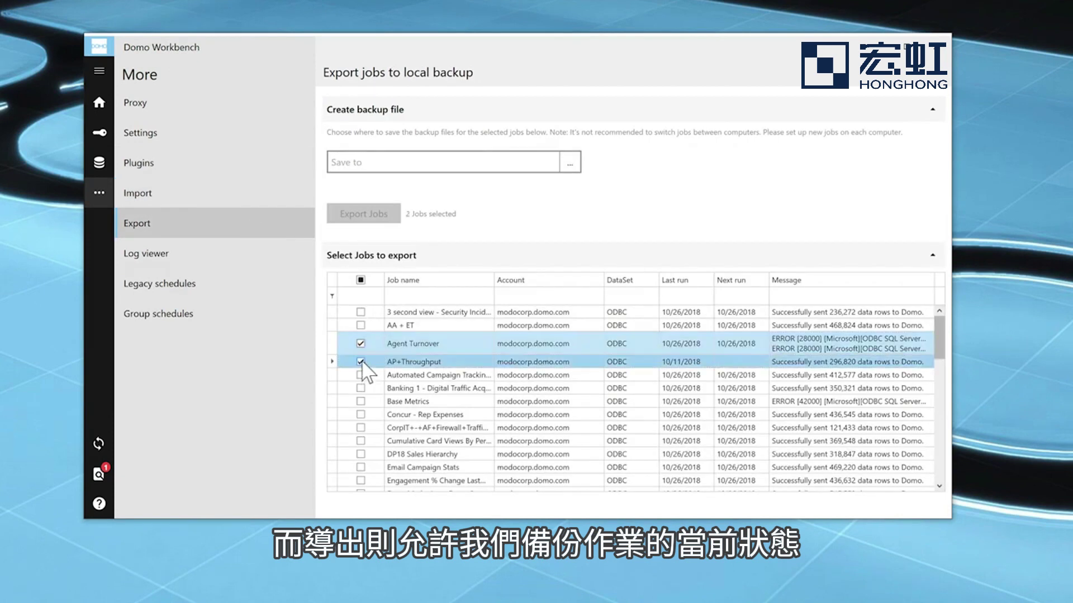
View the Workbench service logs in the separate log viewer, close it, and check the legacy job schedules information.
left_click(186, 257)
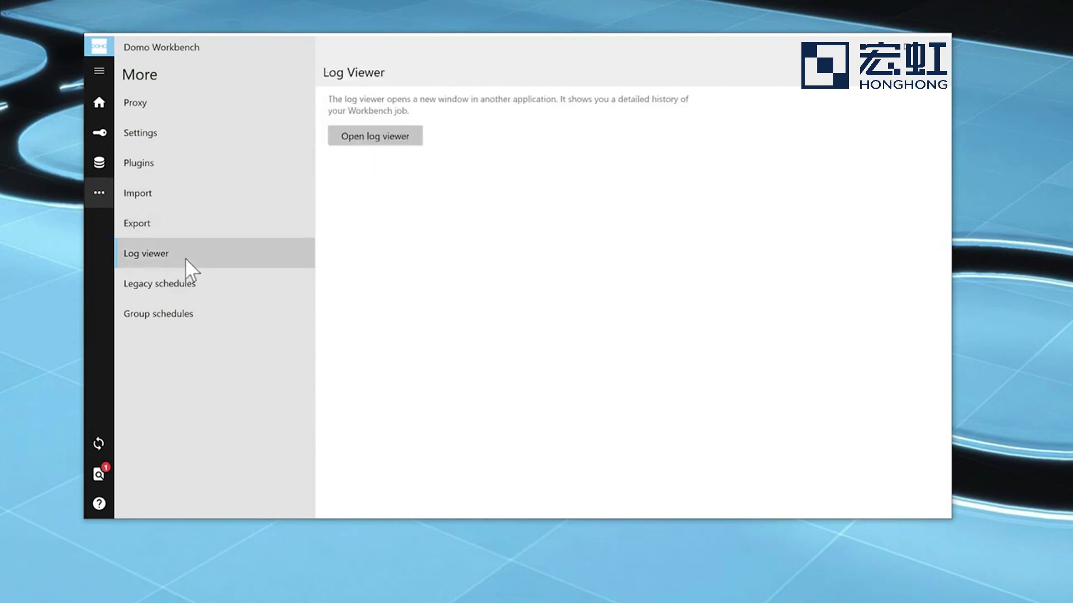
left_click(397, 141)
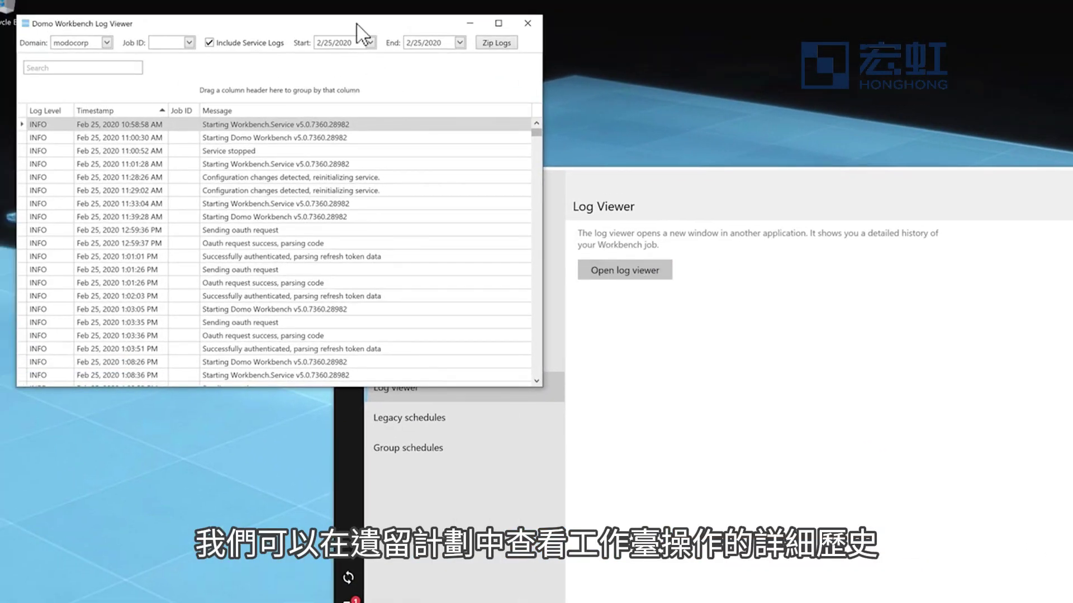
left_click(528, 23)
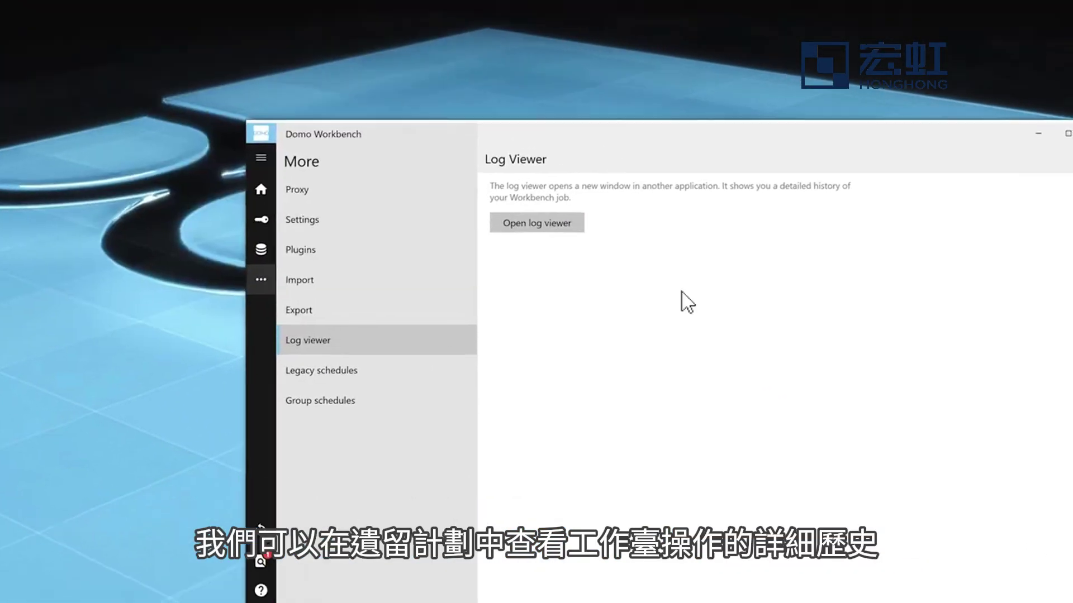
left_click(222, 287)
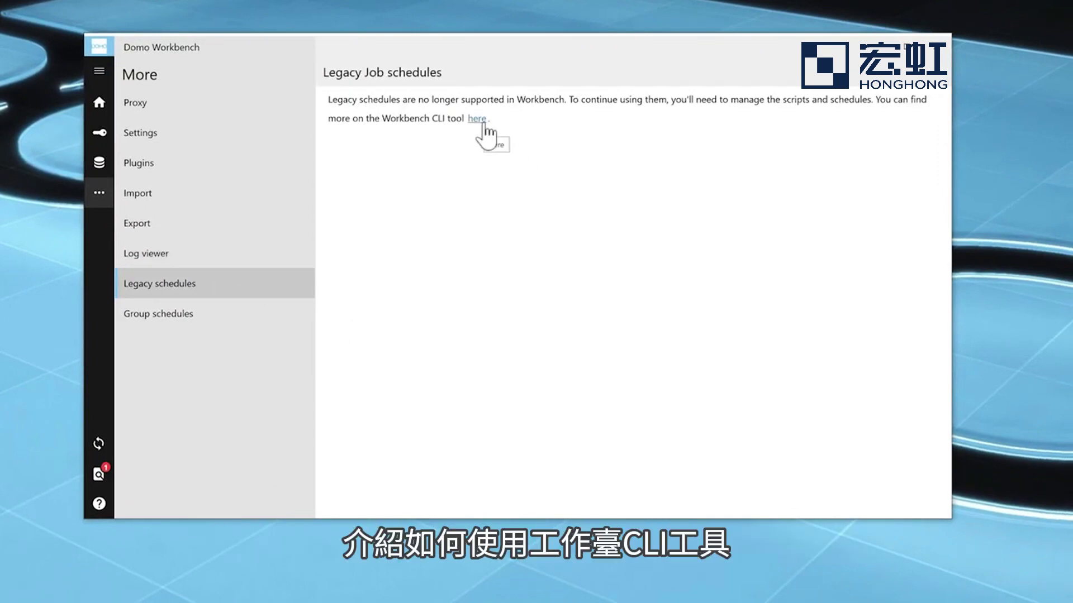
Create a new group schedule that includes the AP+Throughput and Marketing Contacts jobs.
left_click(244, 313)
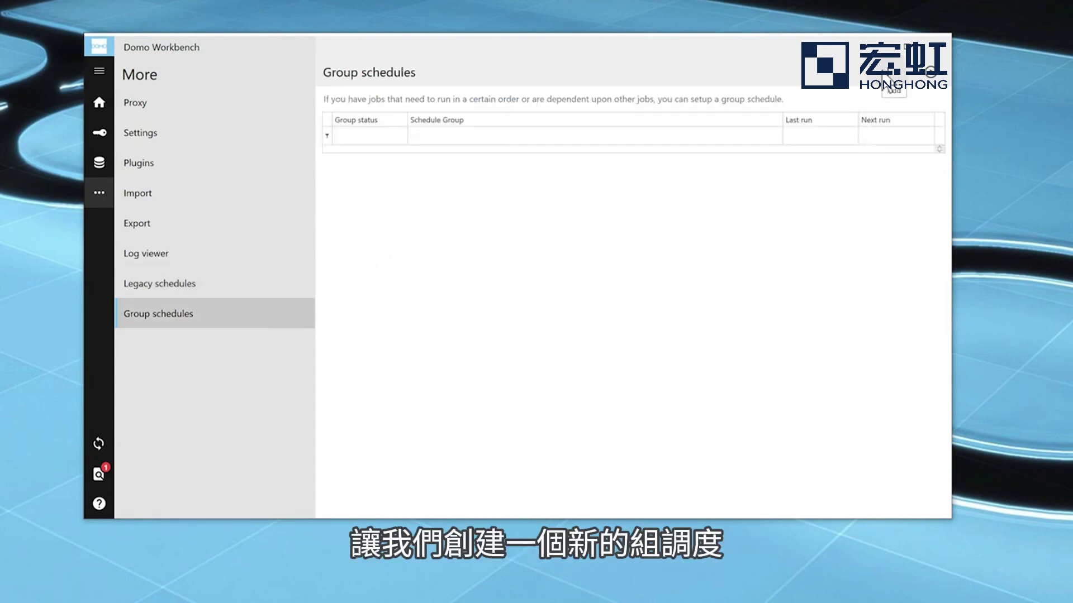
left_click(884, 74)
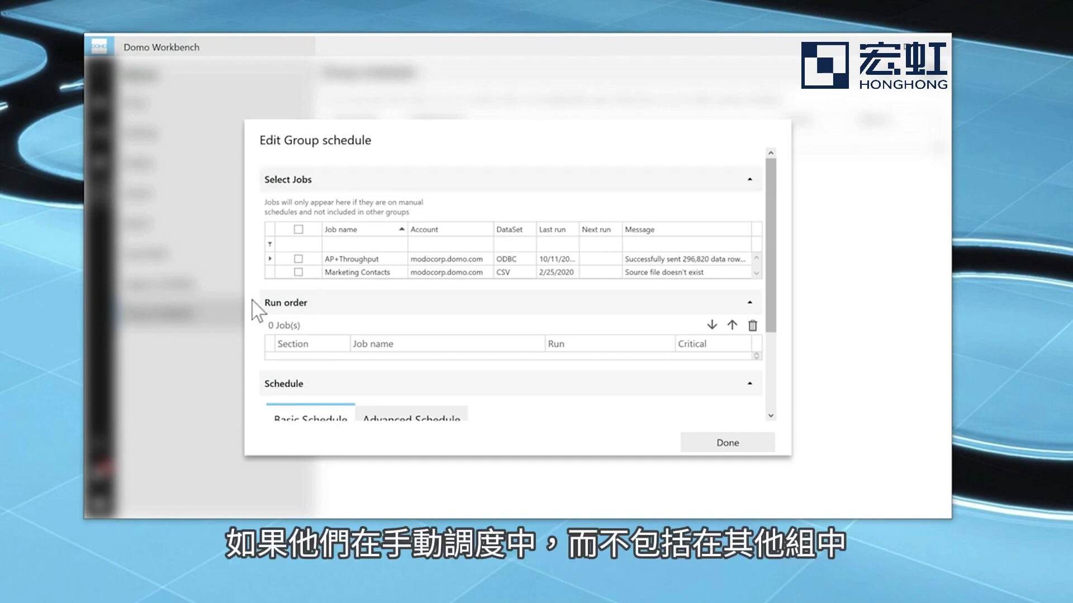
left_click(297, 259)
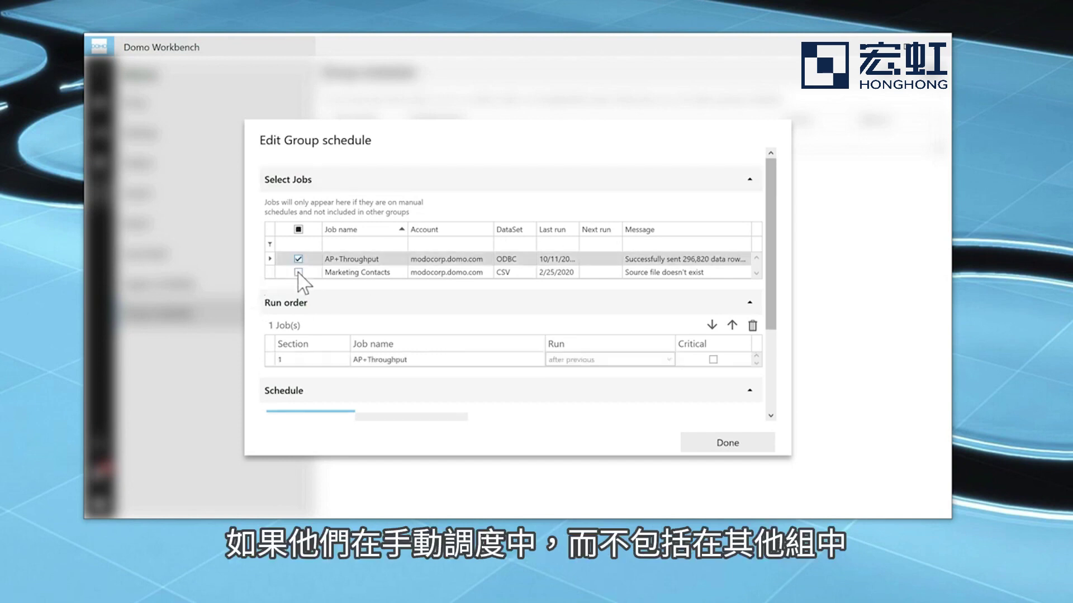
left_click(298, 272)
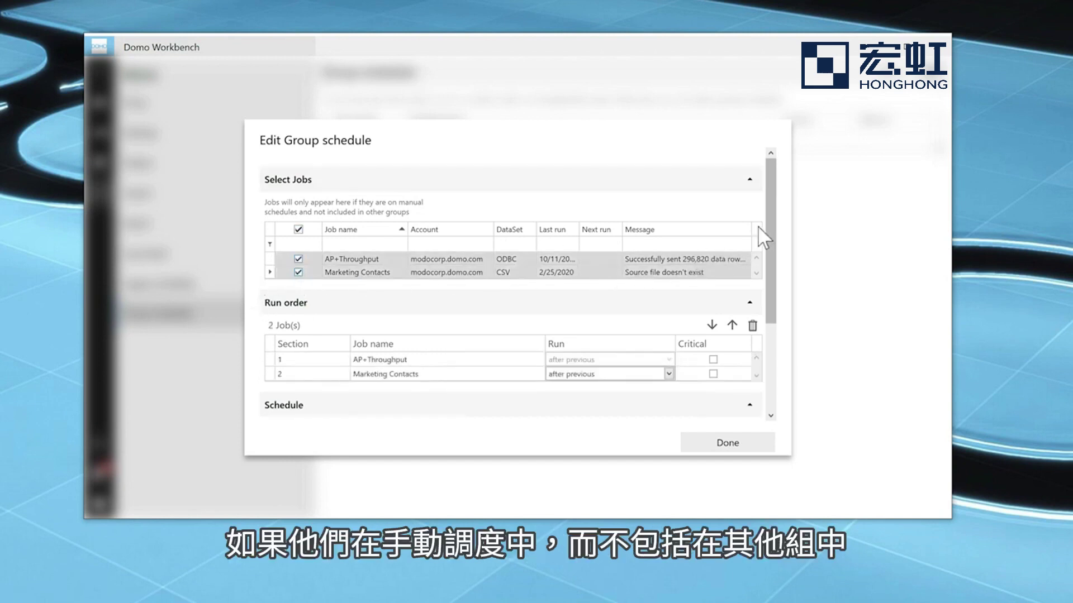
In the run order, set Marketing Contacts to run "with previous" and mark AP+Throughput as critical.
scroll(769, 232, "down", 3)
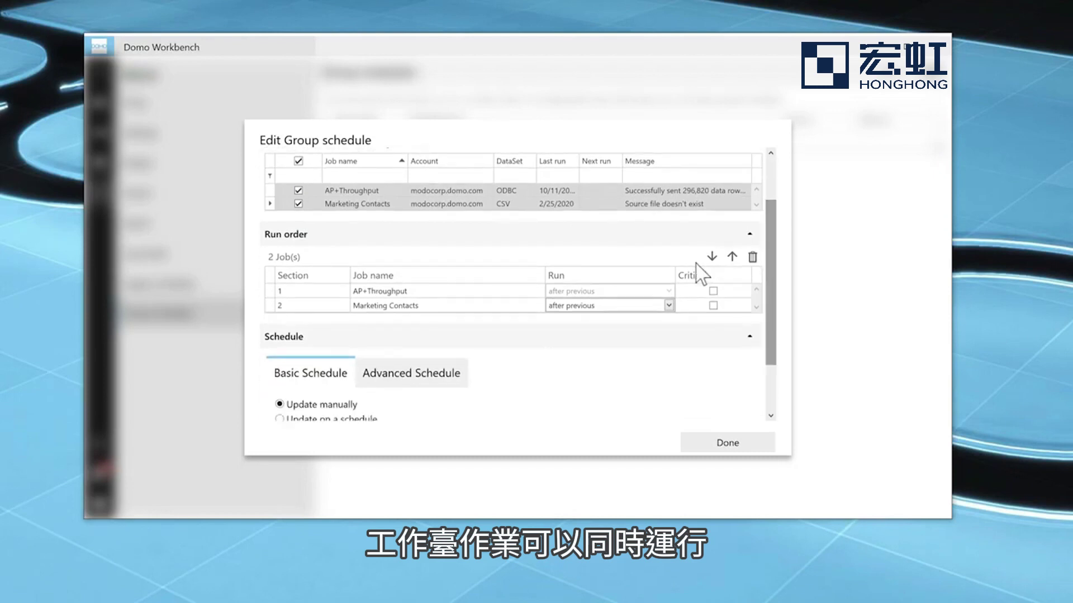
left_click(670, 307)
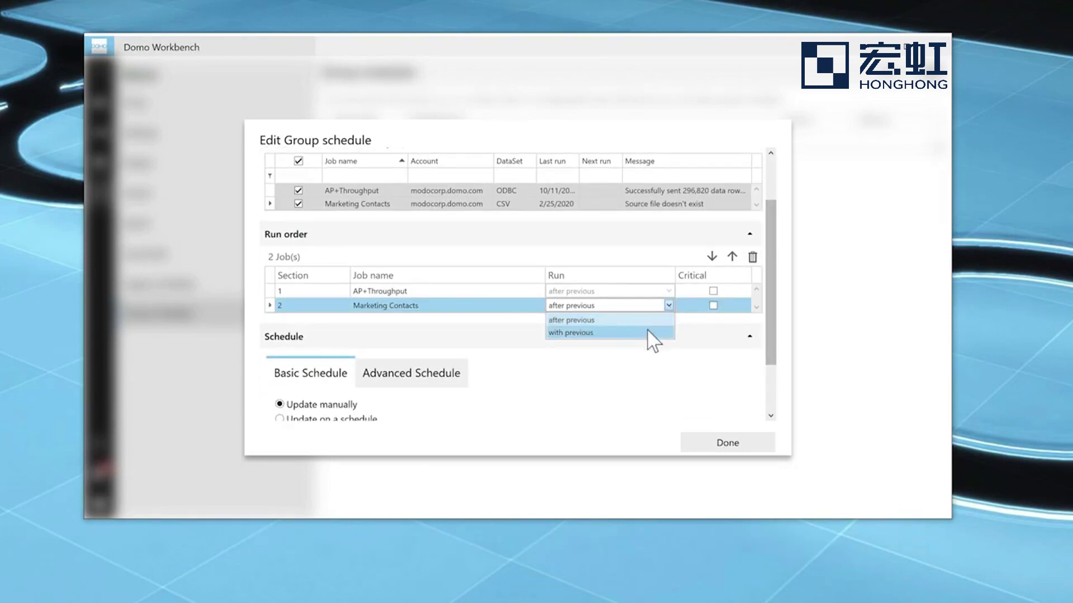
left_click(652, 342)
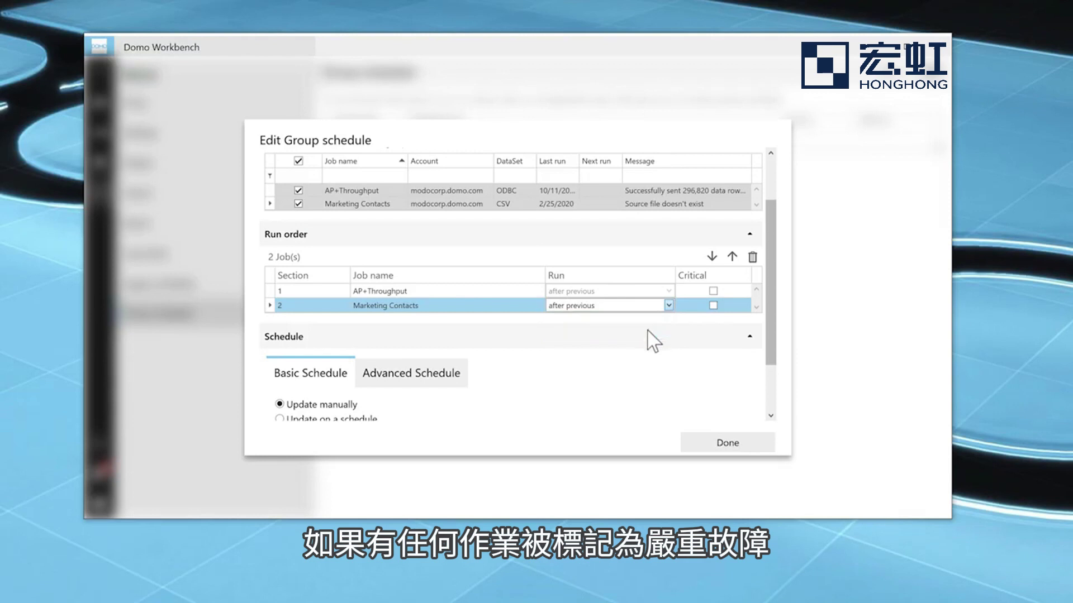
left_click(712, 291)
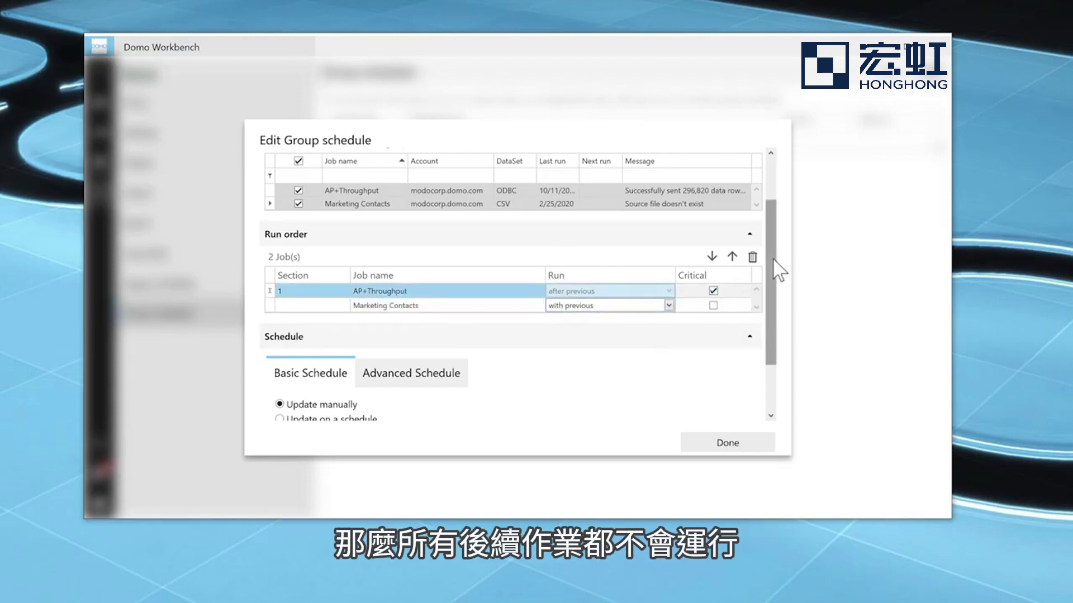
Set the group to update on a schedule, with the frequency "Every day".
scroll(775, 296, "down", 1)
left_click(321, 344)
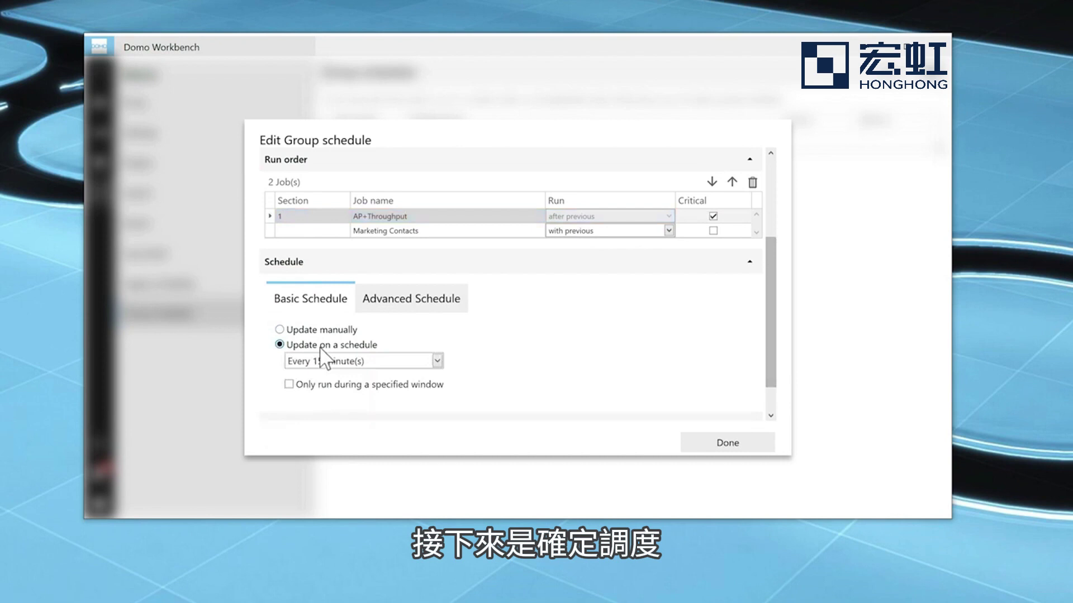
left_click(321, 361)
left_click(313, 424)
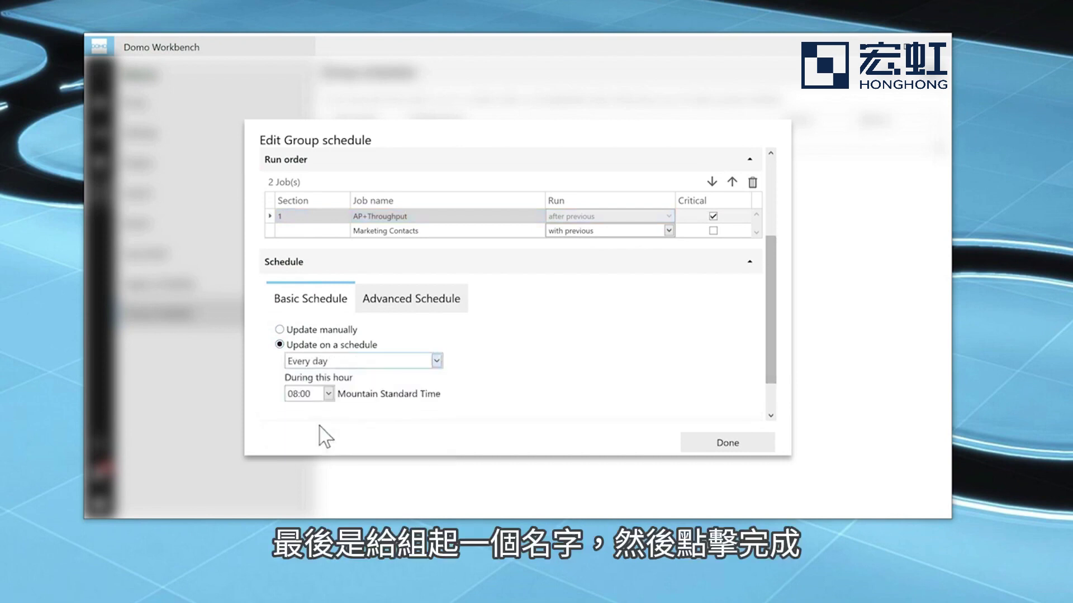
Name the group schedule "Daily 8:00am" and finish editing it.
scroll(776, 354, "down", 1)
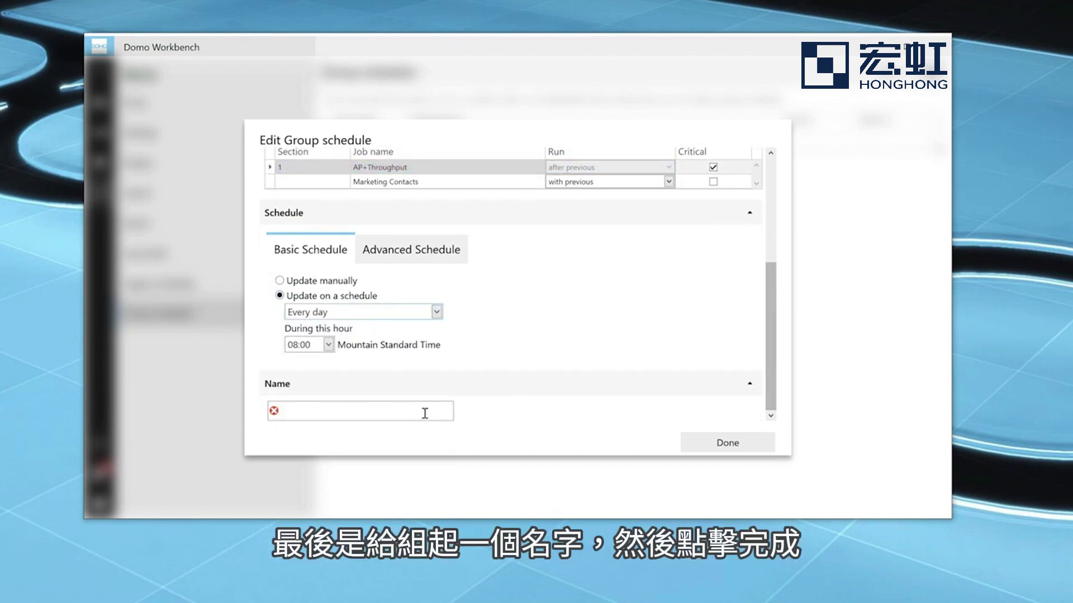
type("Daily 8:00am")
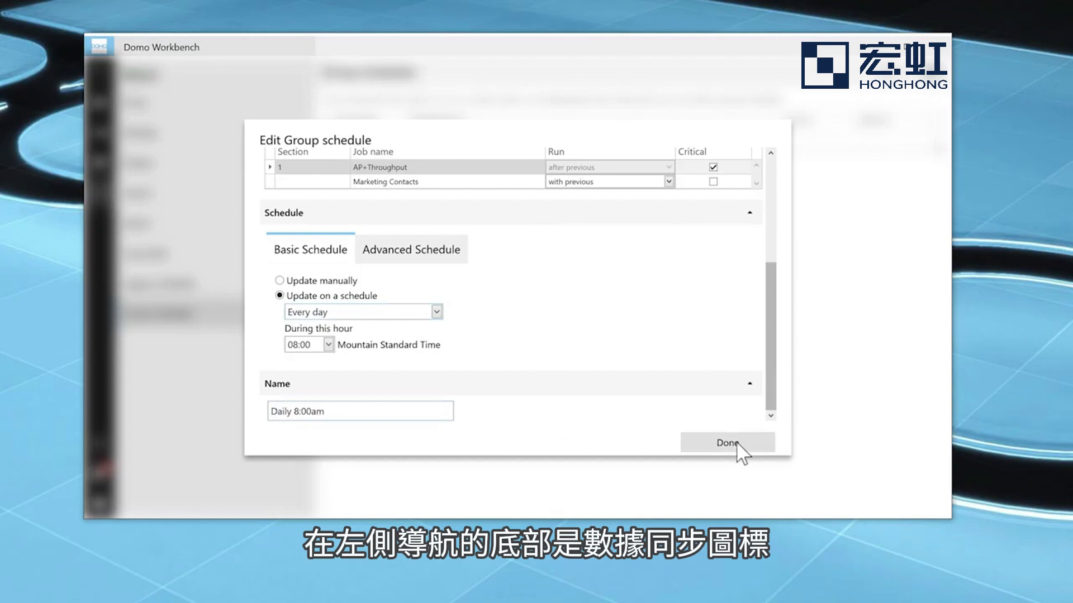
left_click(743, 444)
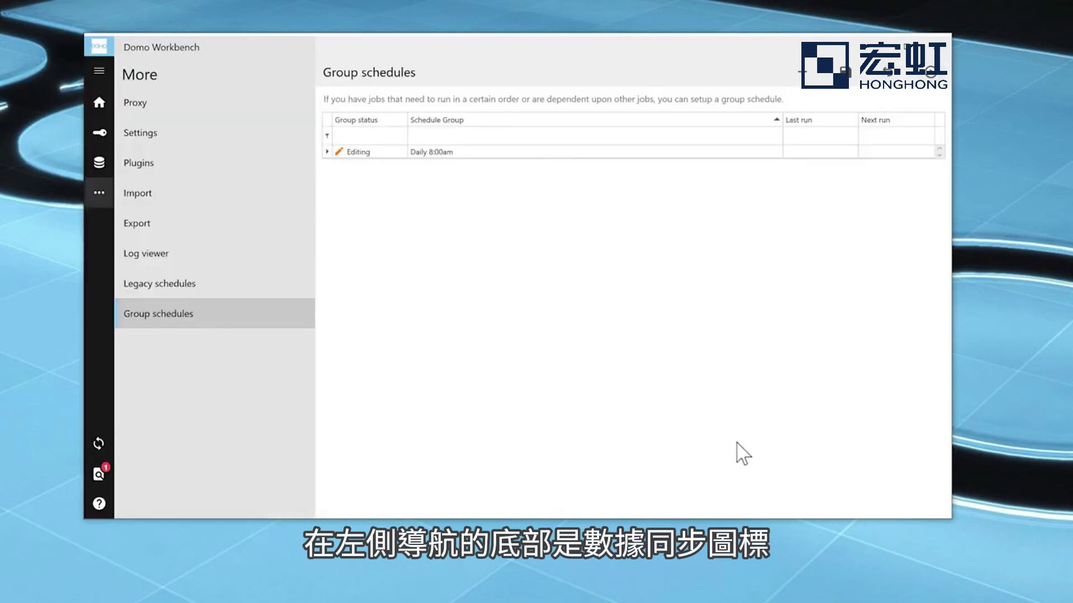
Review the DataSync folder configuration, the Sakila Actor job preview and the available help resources.
left_click(98, 444)
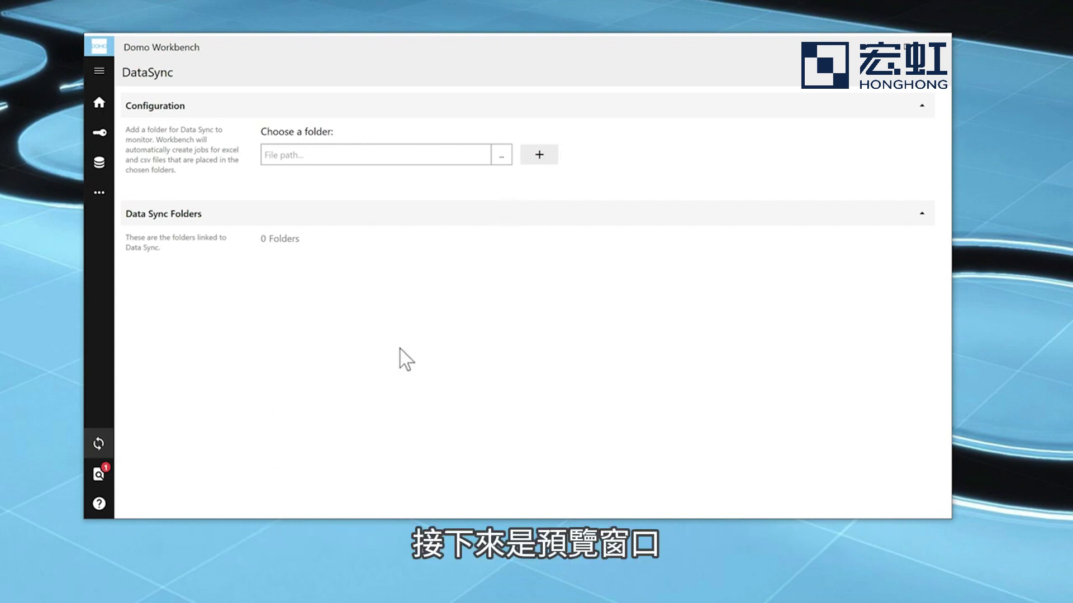
left_click(104, 481)
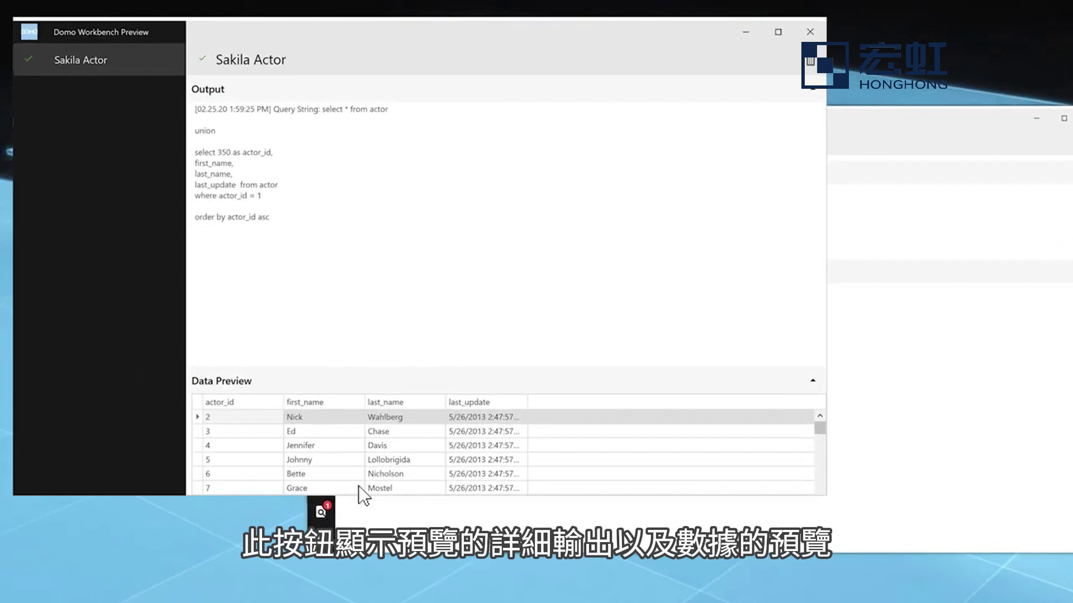
left_click(810, 31)
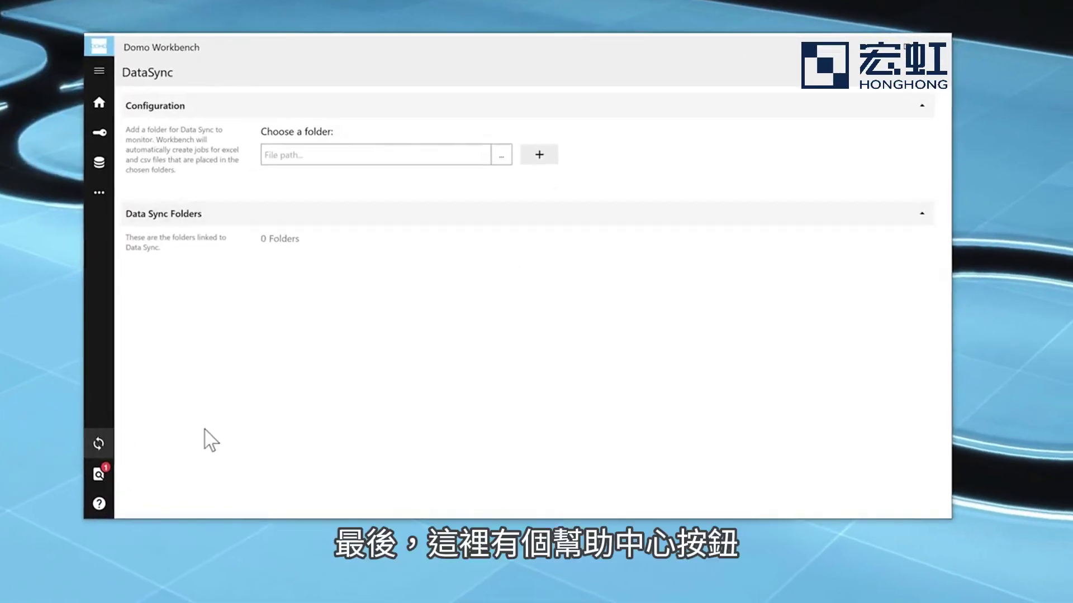
left_click(99, 504)
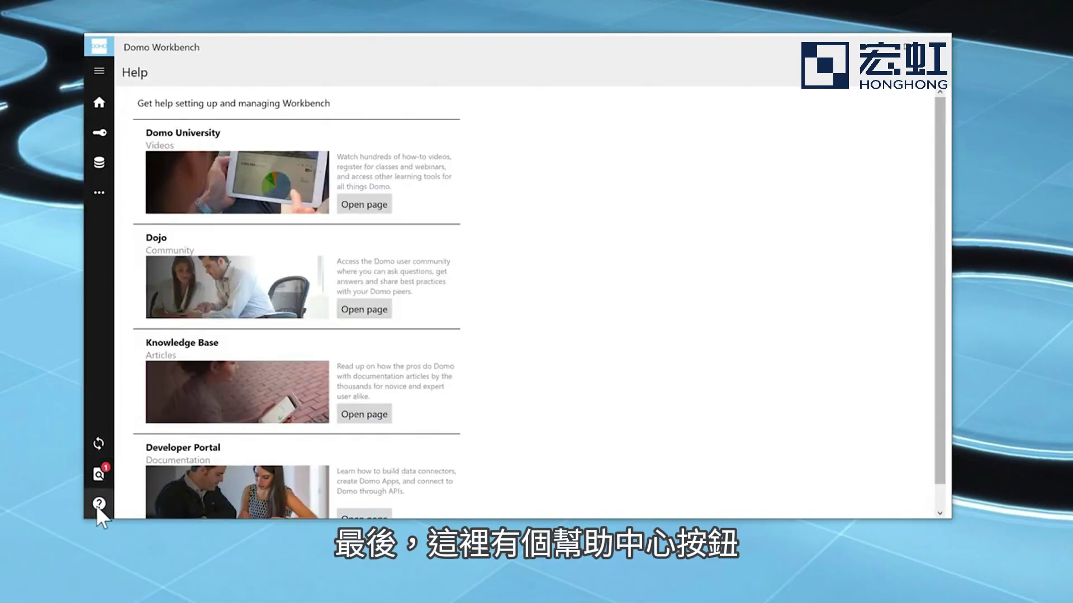